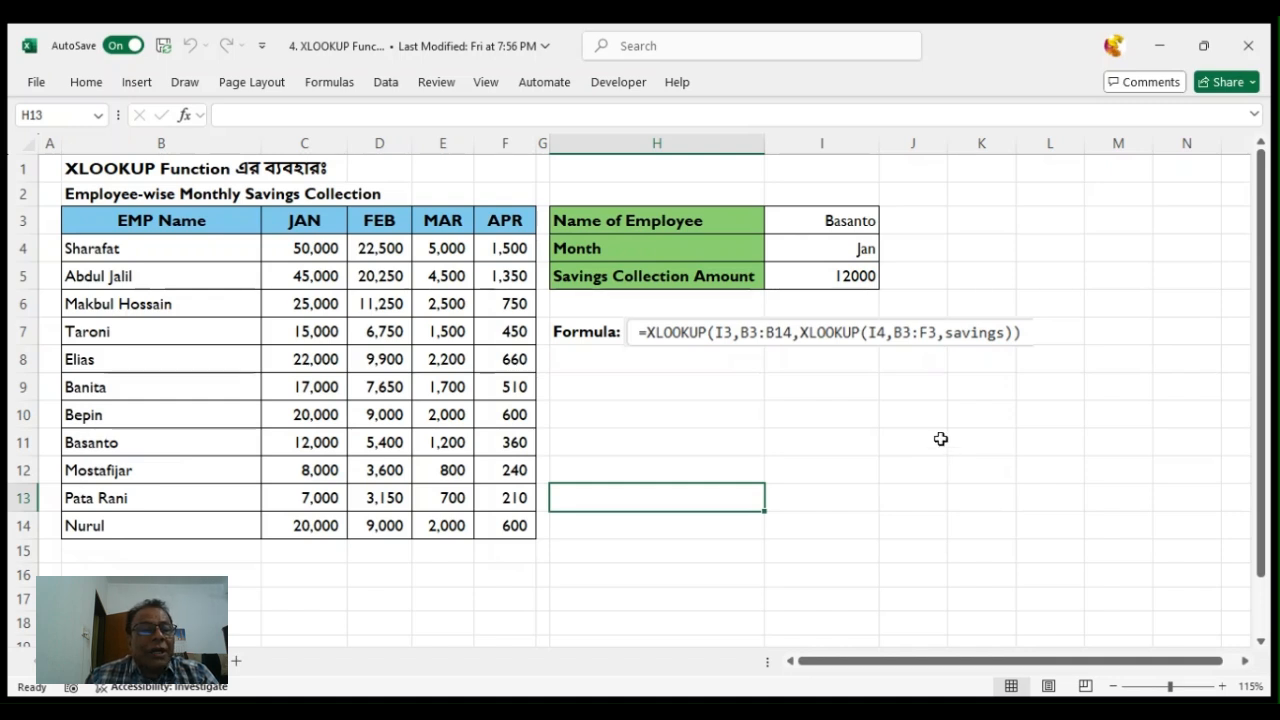
# Examine the employee savings table B3:F14 and the name, month and amount lookup cells beside it
pyautogui.moveTo(225, 226); pyautogui.dragTo(502, 527)
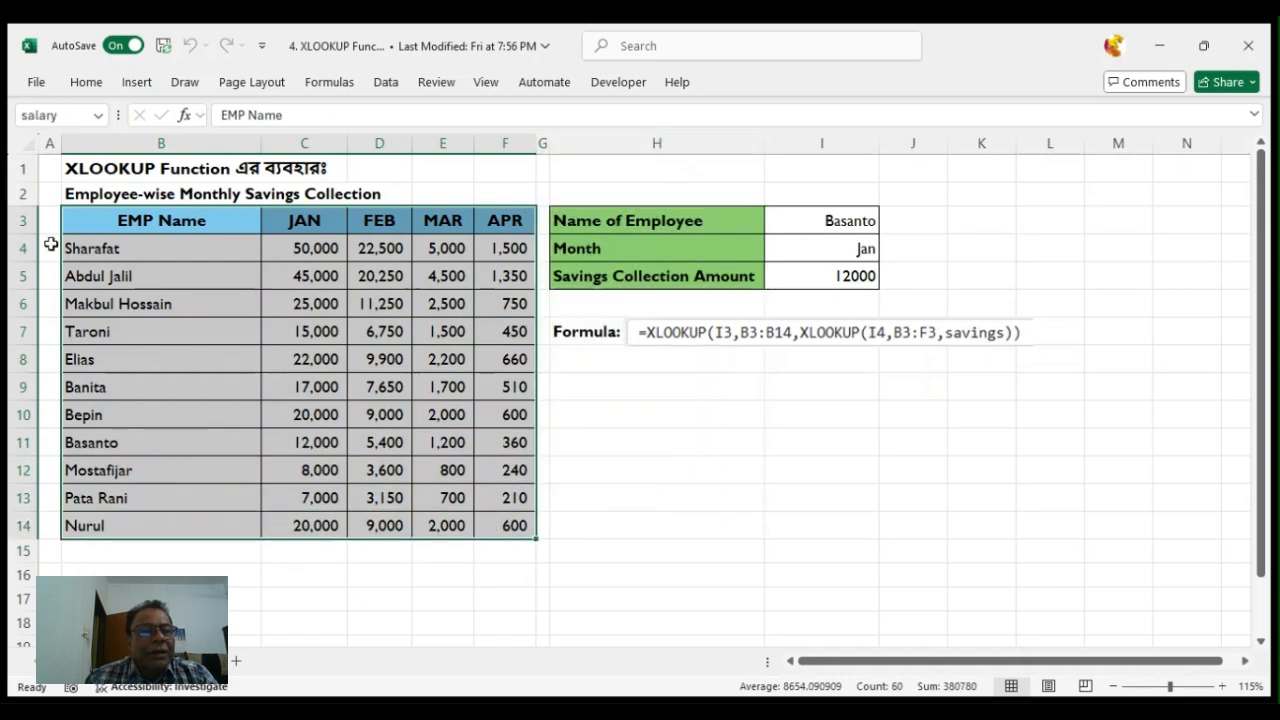
pyautogui.moveTo(109, 212); pyautogui.dragTo(152, 530)
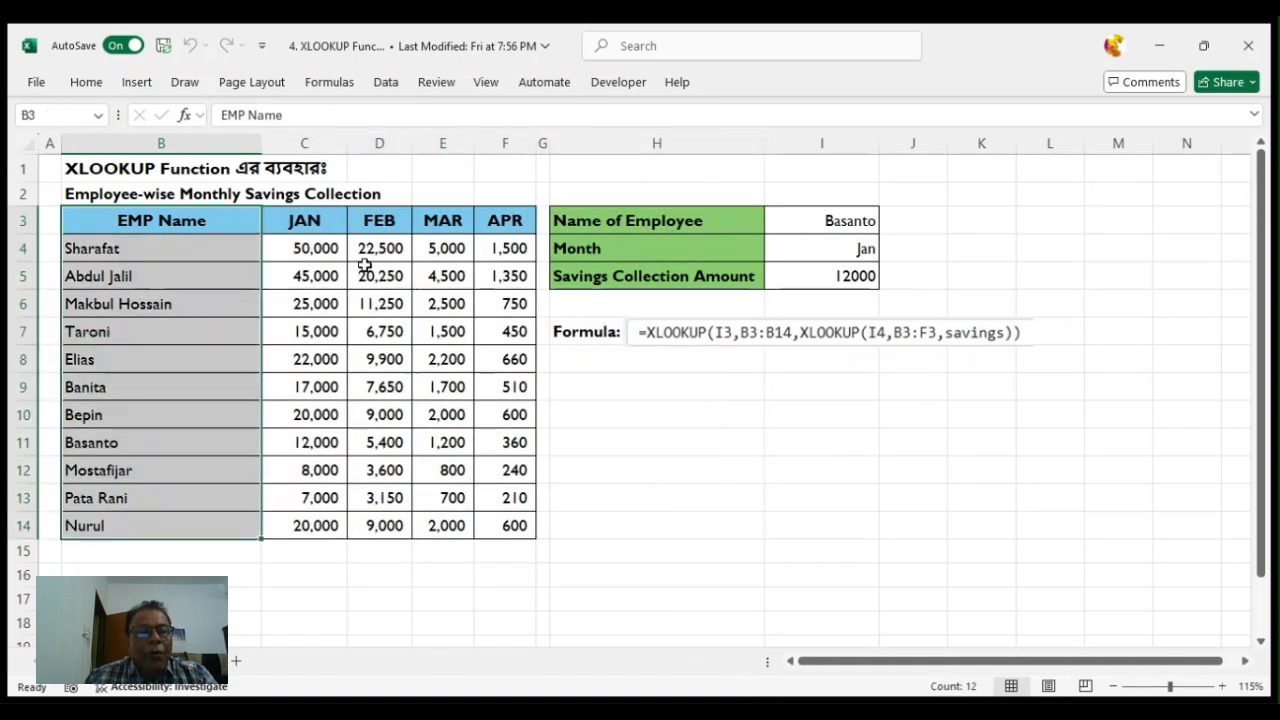
pyautogui.moveTo(288, 211); pyautogui.dragTo(512, 526)
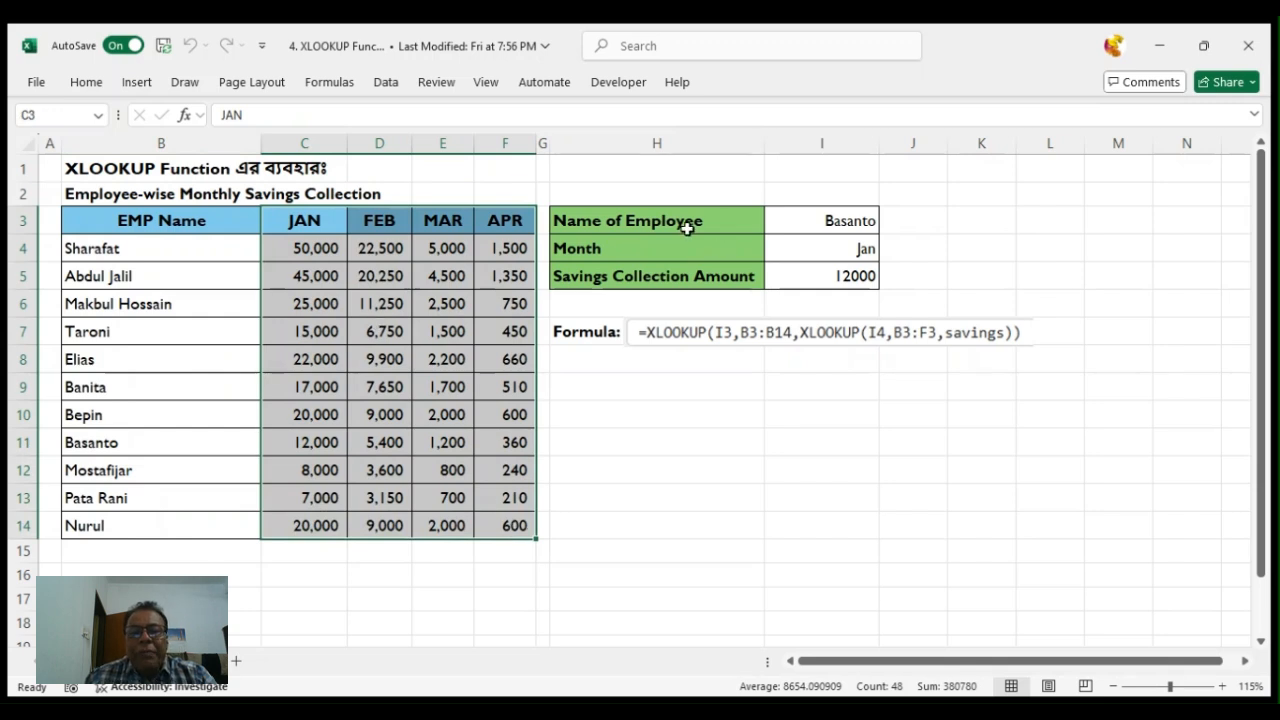
pyautogui.moveTo(686, 222); pyautogui.dragTo(837, 277)
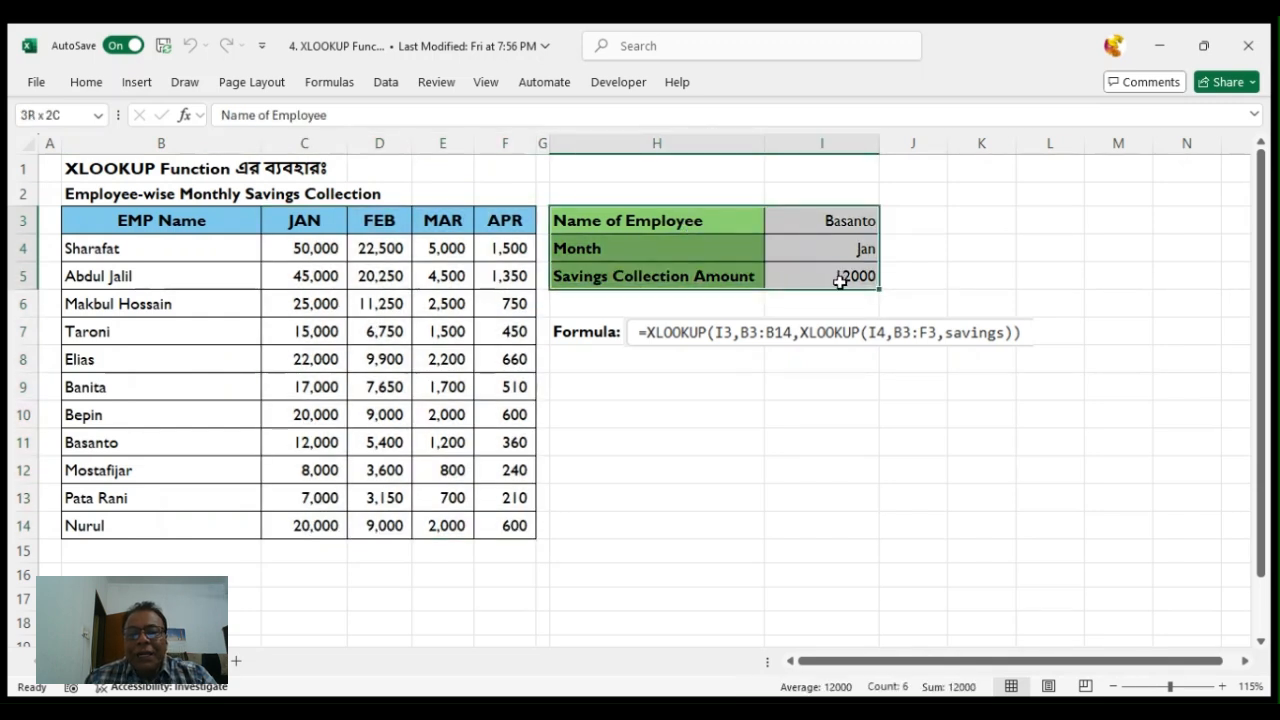
pyautogui.click(829, 220)
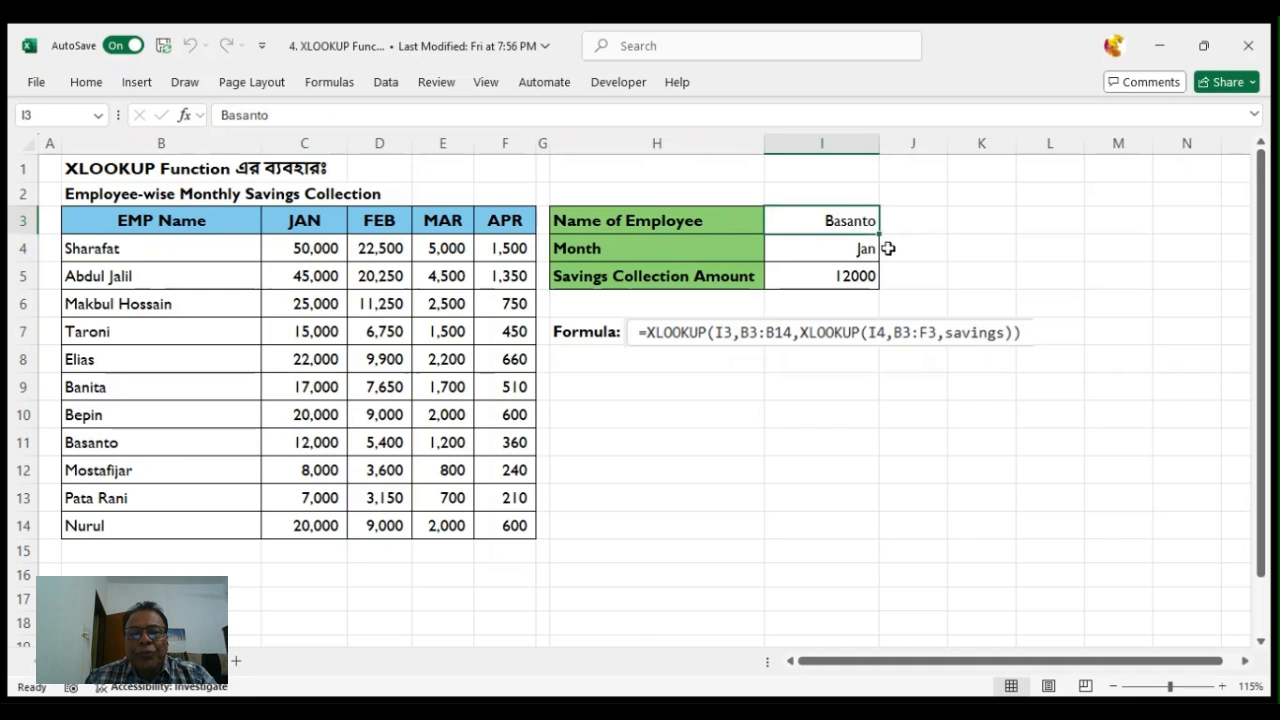
pyautogui.click(806, 252)
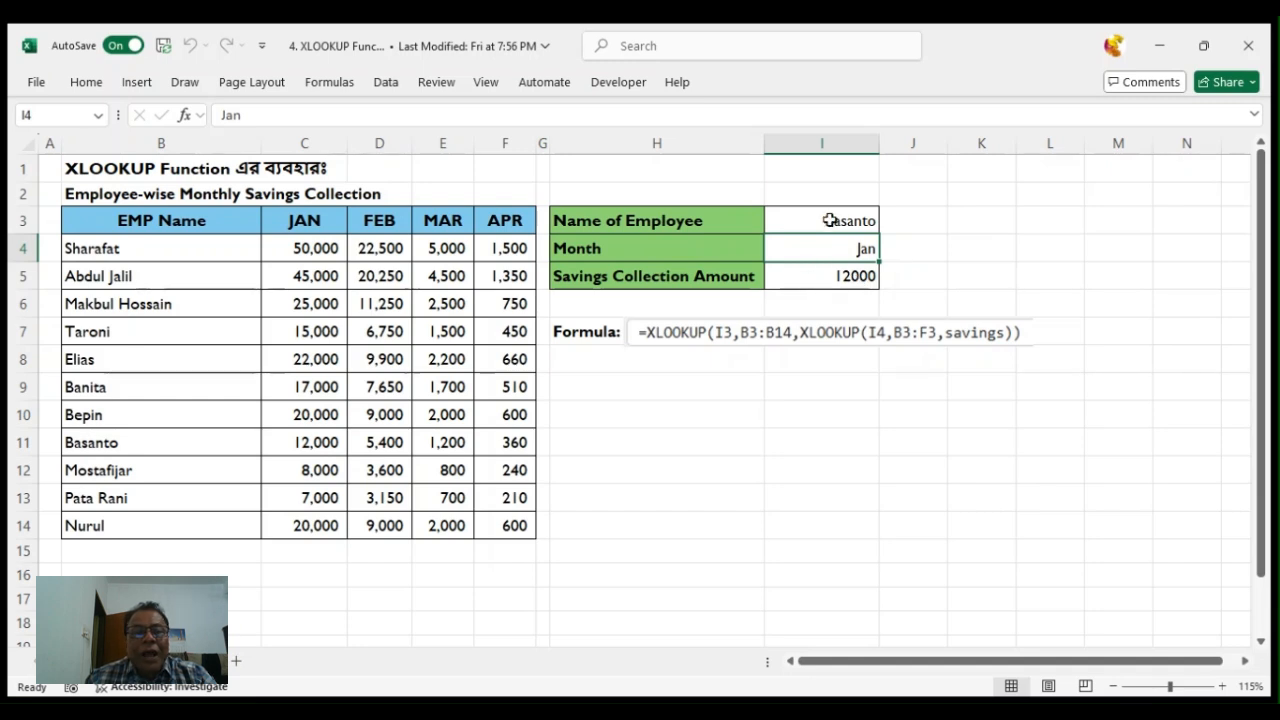
# Clear the employee name, month and savings amount values in cells I3:I5
pyautogui.moveTo(829, 221); pyautogui.dragTo(836, 284)
pyautogui.press('Delete')
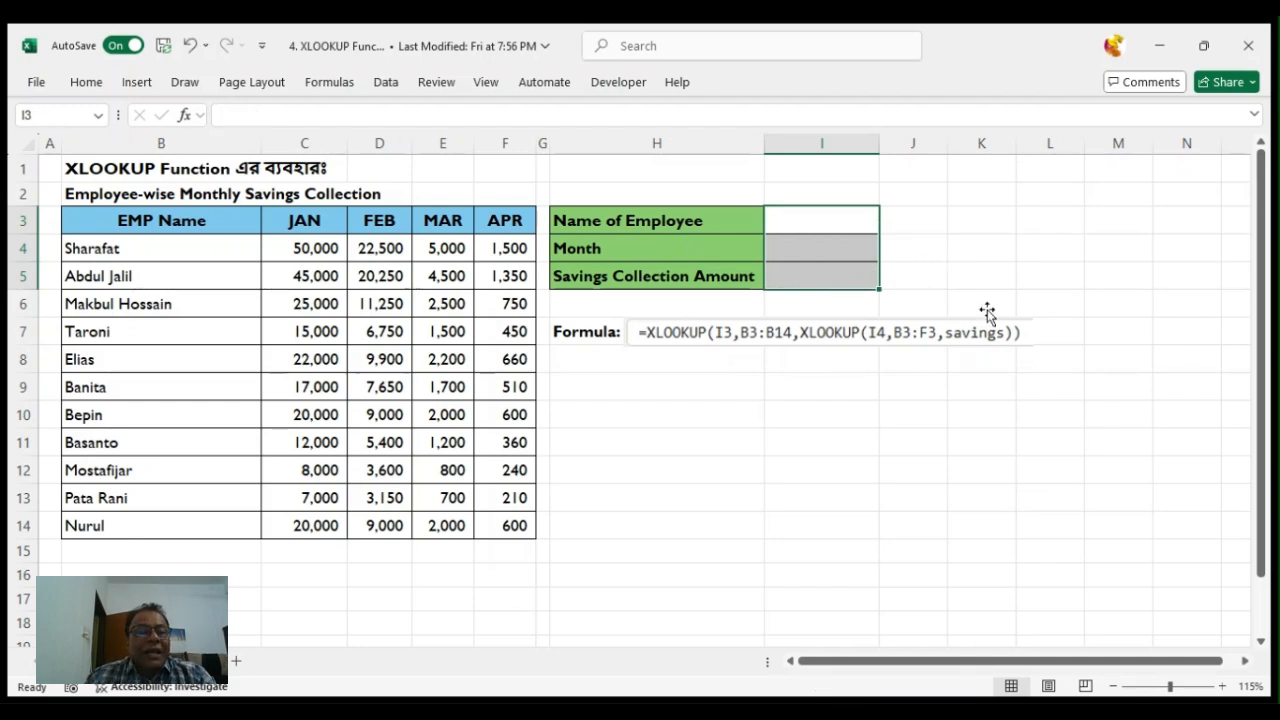
# Define the name bb for the whole savings table, range B3:F14 including its headers
pyautogui.moveTo(200, 222); pyautogui.dragTo(515, 528)
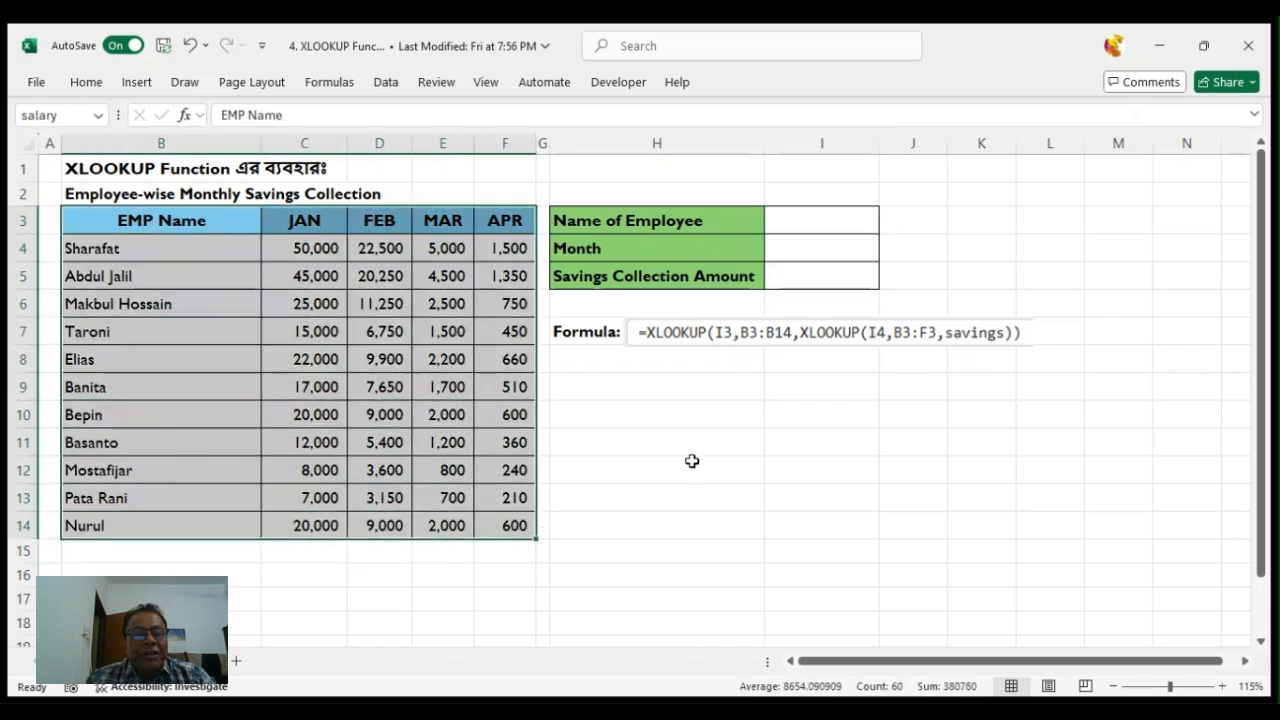
pyautogui.click(68, 115)
pyautogui.write('bb')
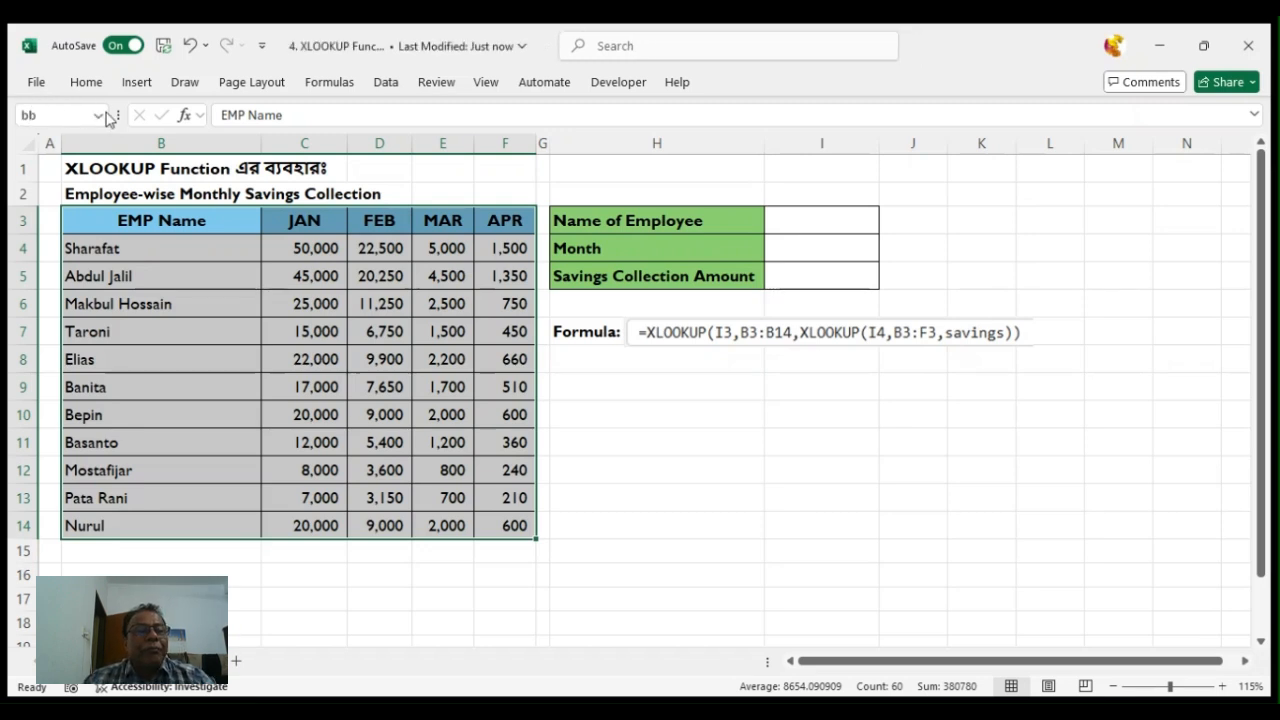
pyautogui.click(806, 414)
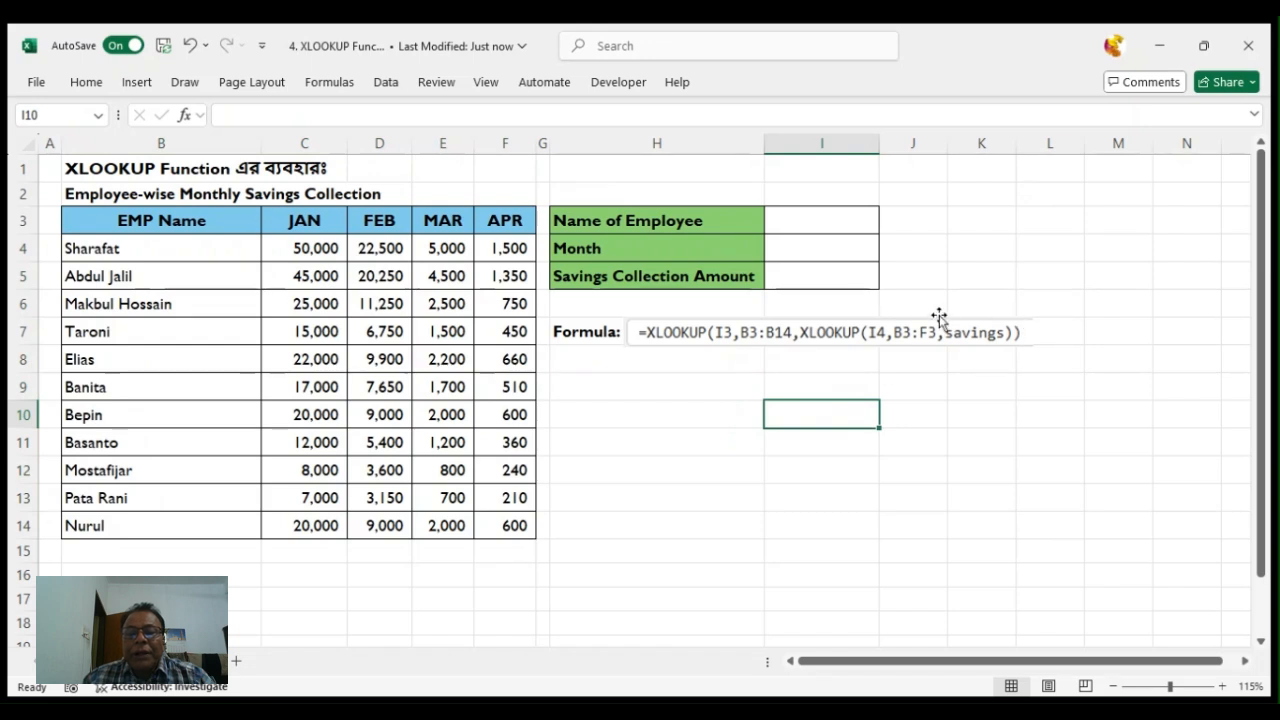
# Begin an XLOOKUP formula in I5 with I3 as the lookup value and B3:B14 as the lookup array
pyautogui.click(817, 274)
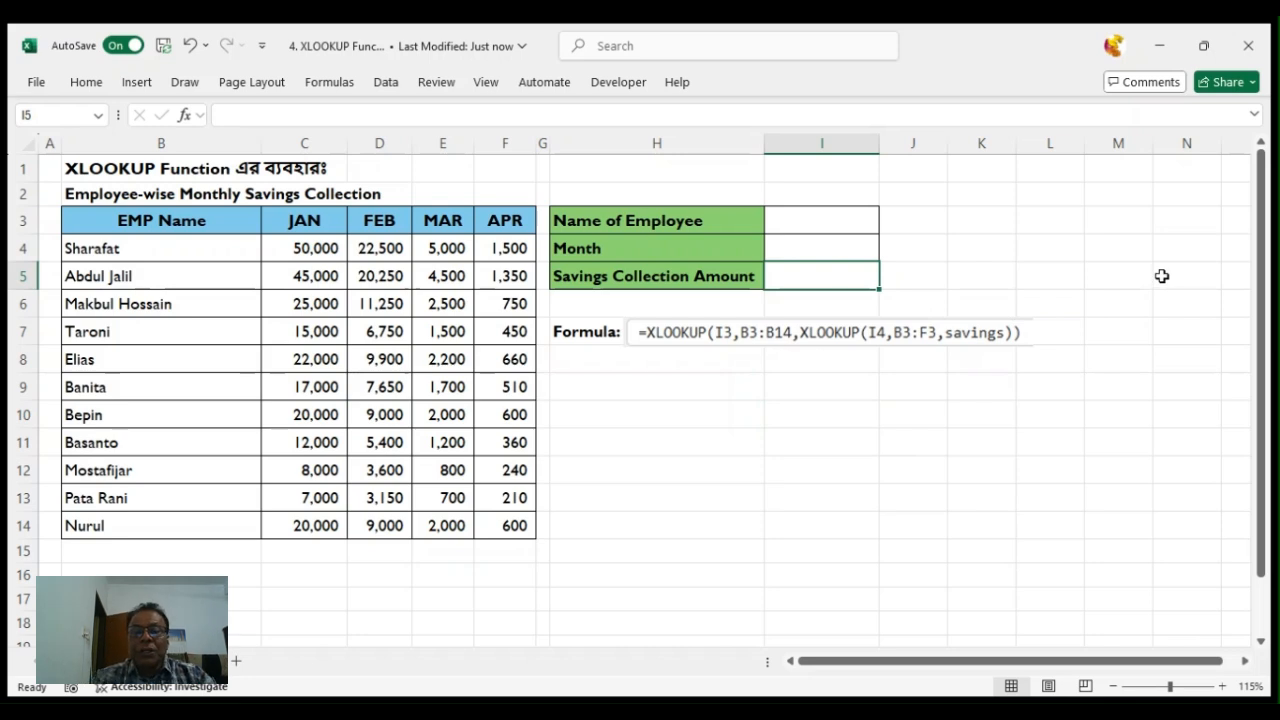
pyautogui.write('=x')
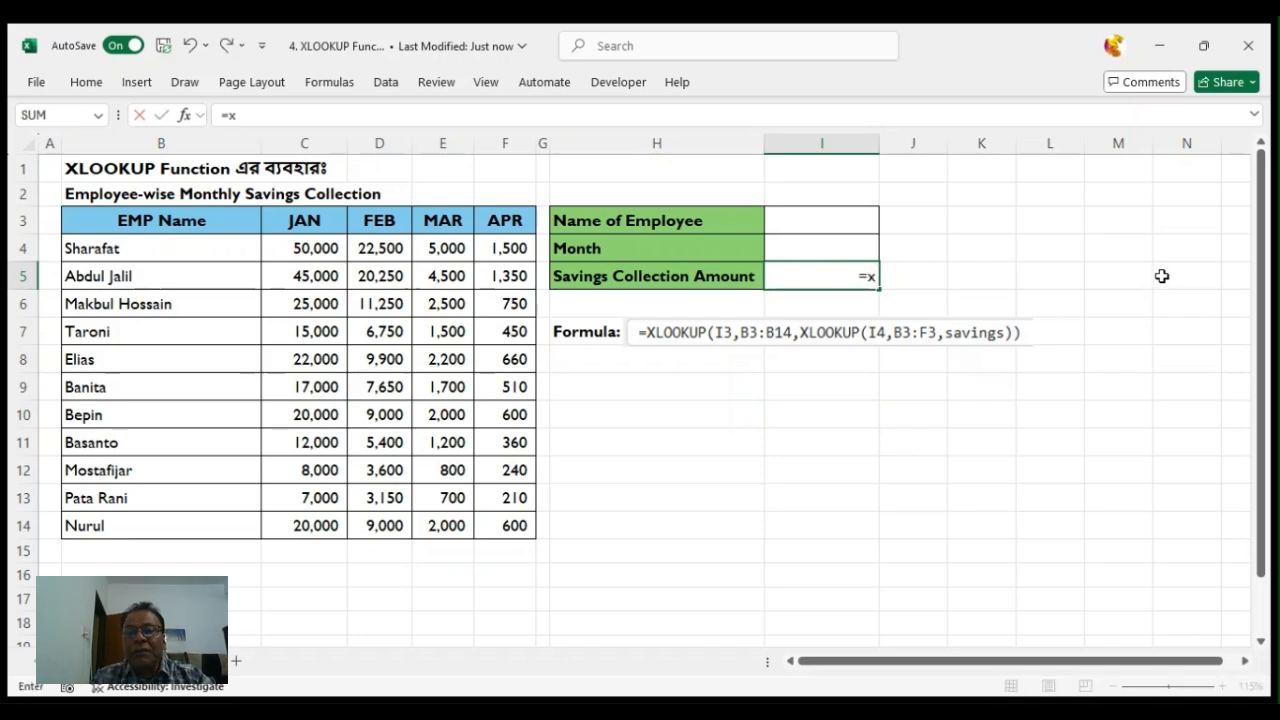
pyautogui.write('loo')
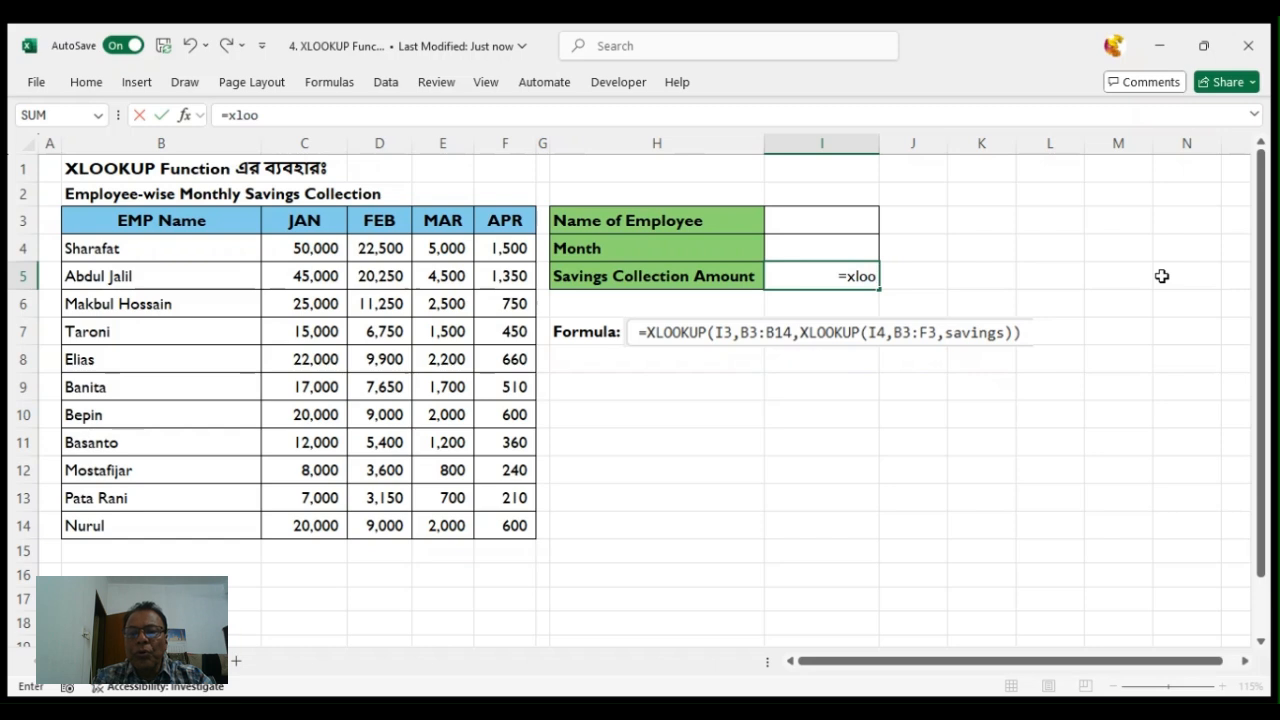
pyautogui.write('kup')
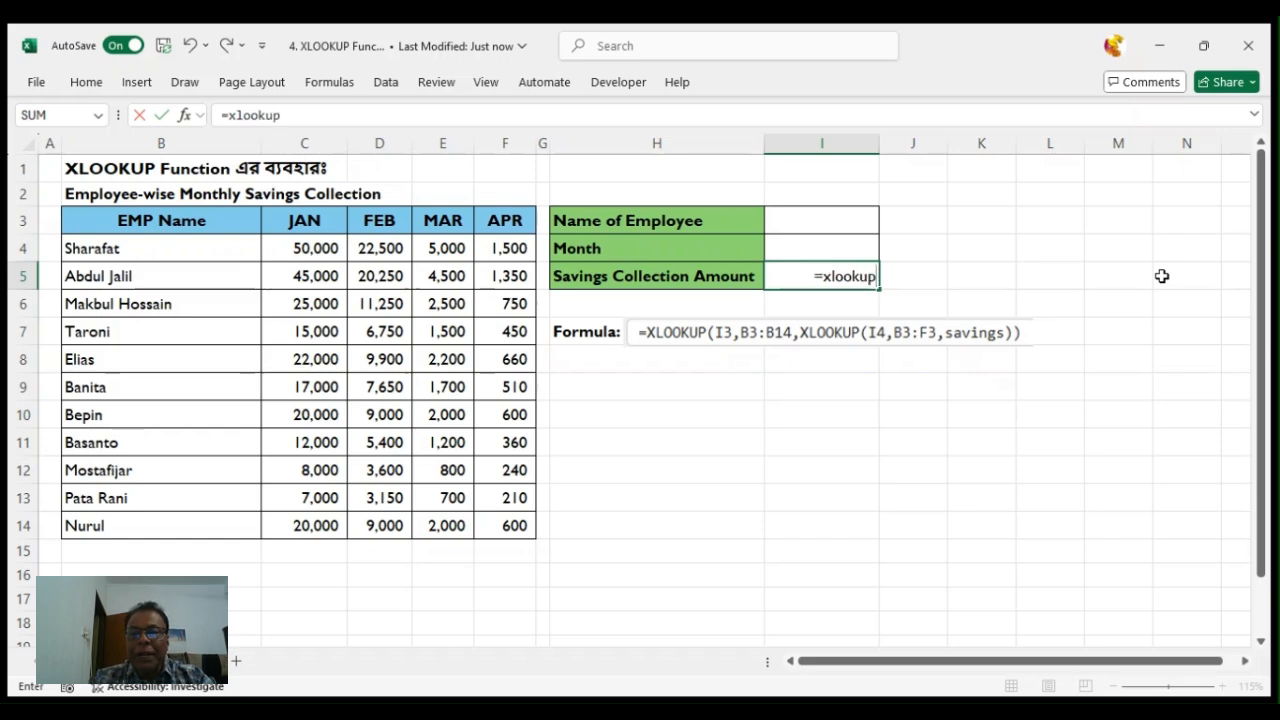
pyautogui.write('(')
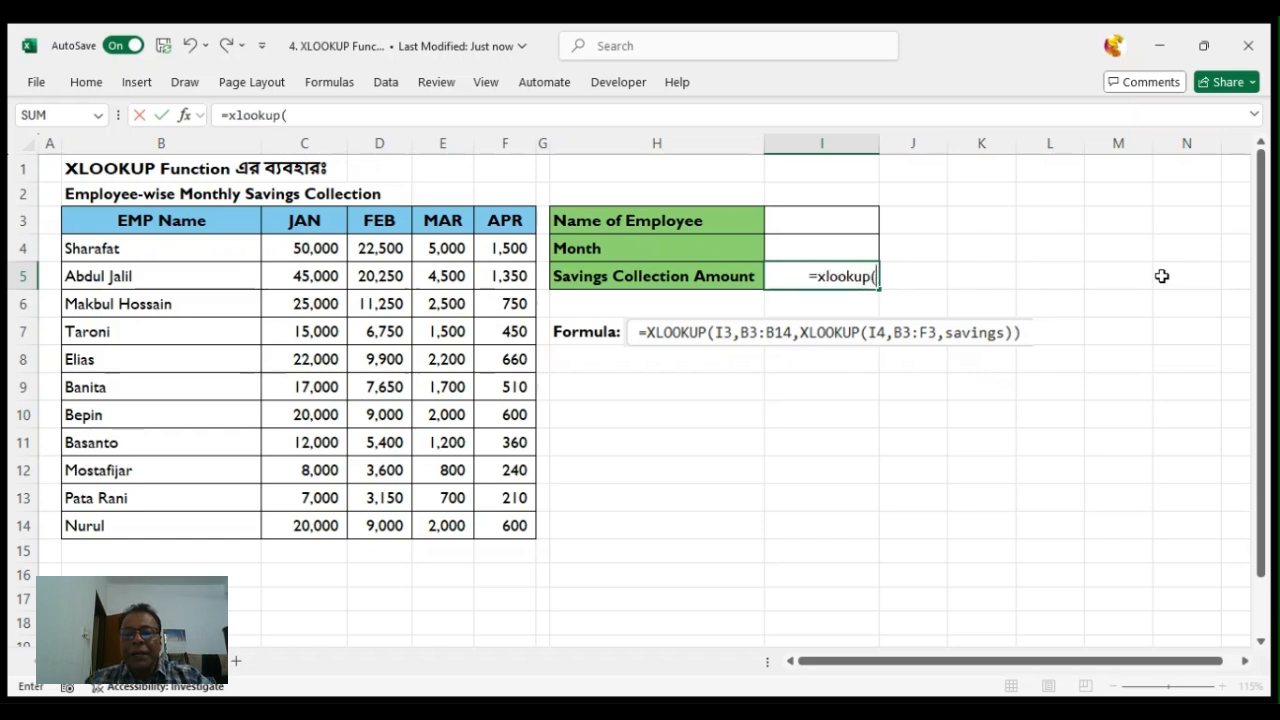
pyautogui.click(816, 221)
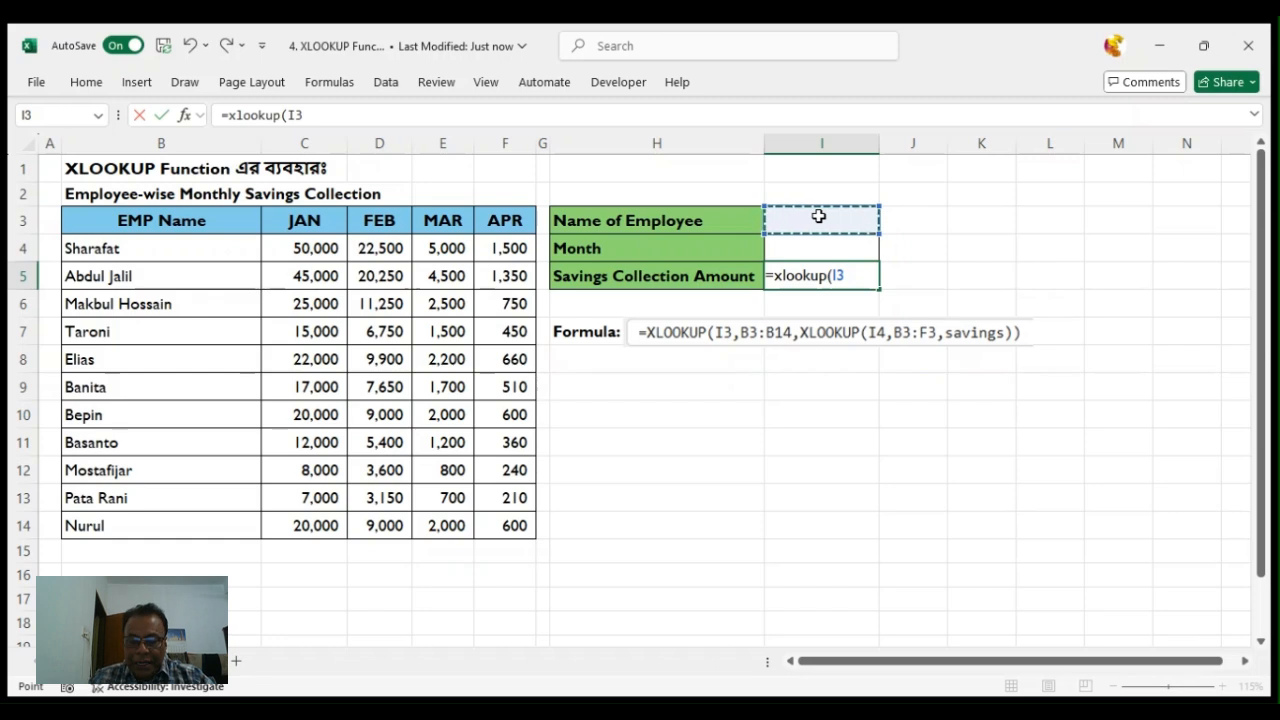
pyautogui.write(',')
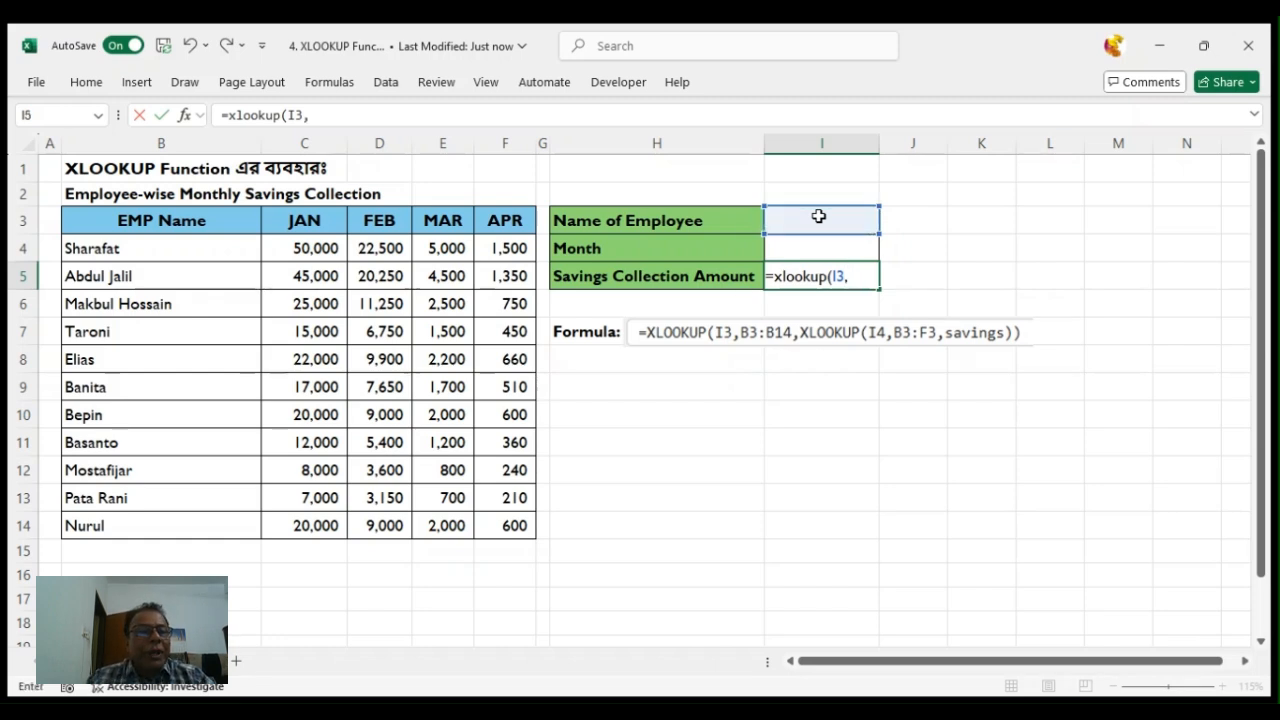
pyautogui.click(206, 222)
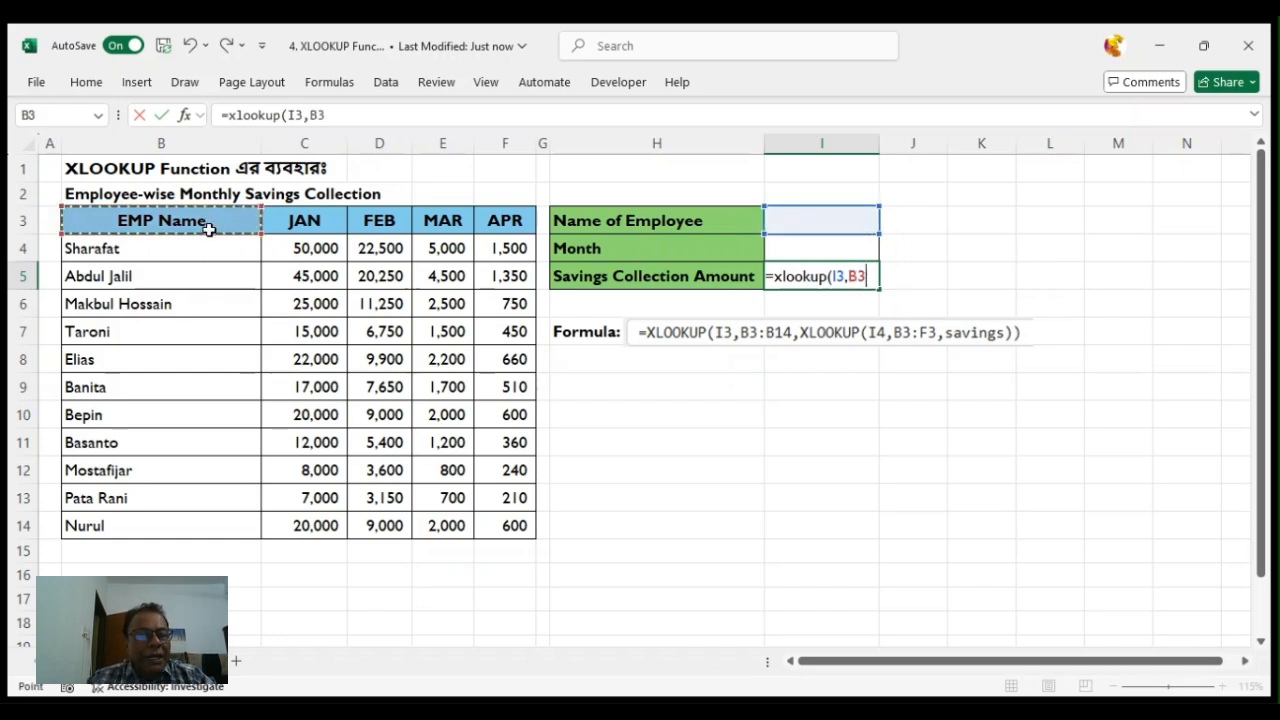
pyautogui.moveTo(208, 229); pyautogui.dragTo(209, 528)
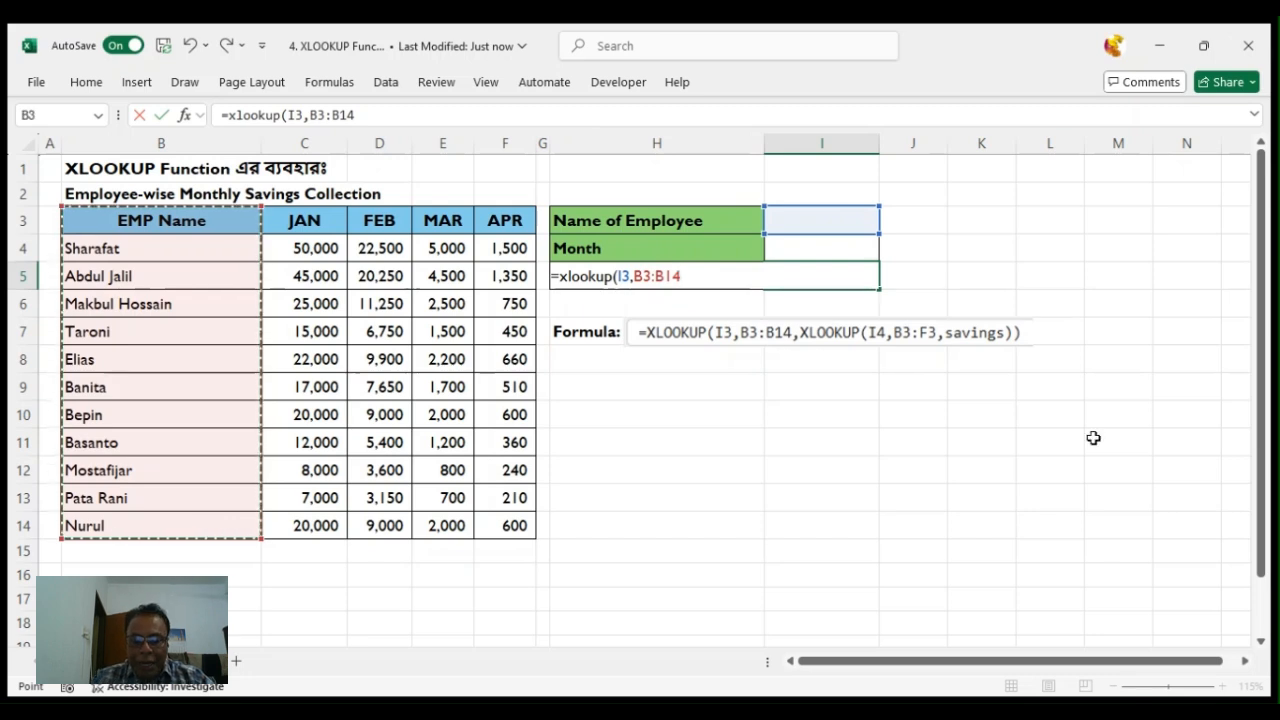
# Complete the I5 formula with a nested XLOOKUP(I4,B3:F3,bb) as the return array and commit it
pyautogui.write(',xl')
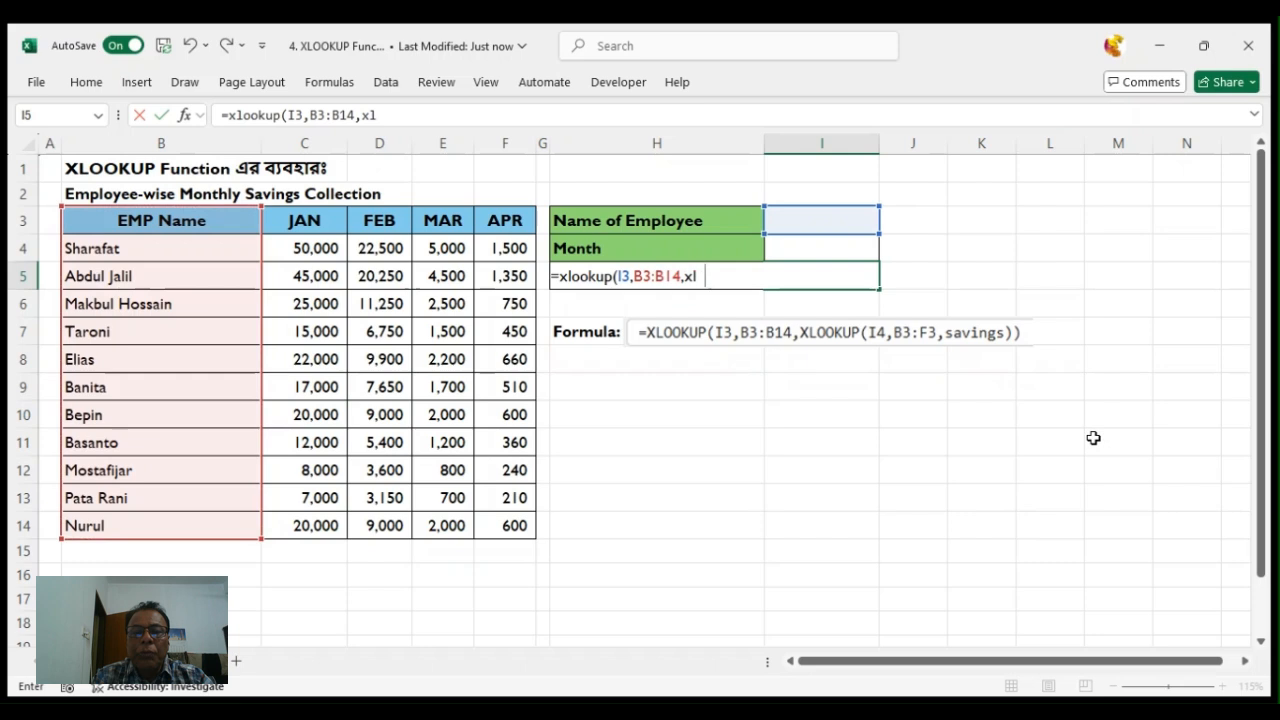
pyautogui.write('ookup')
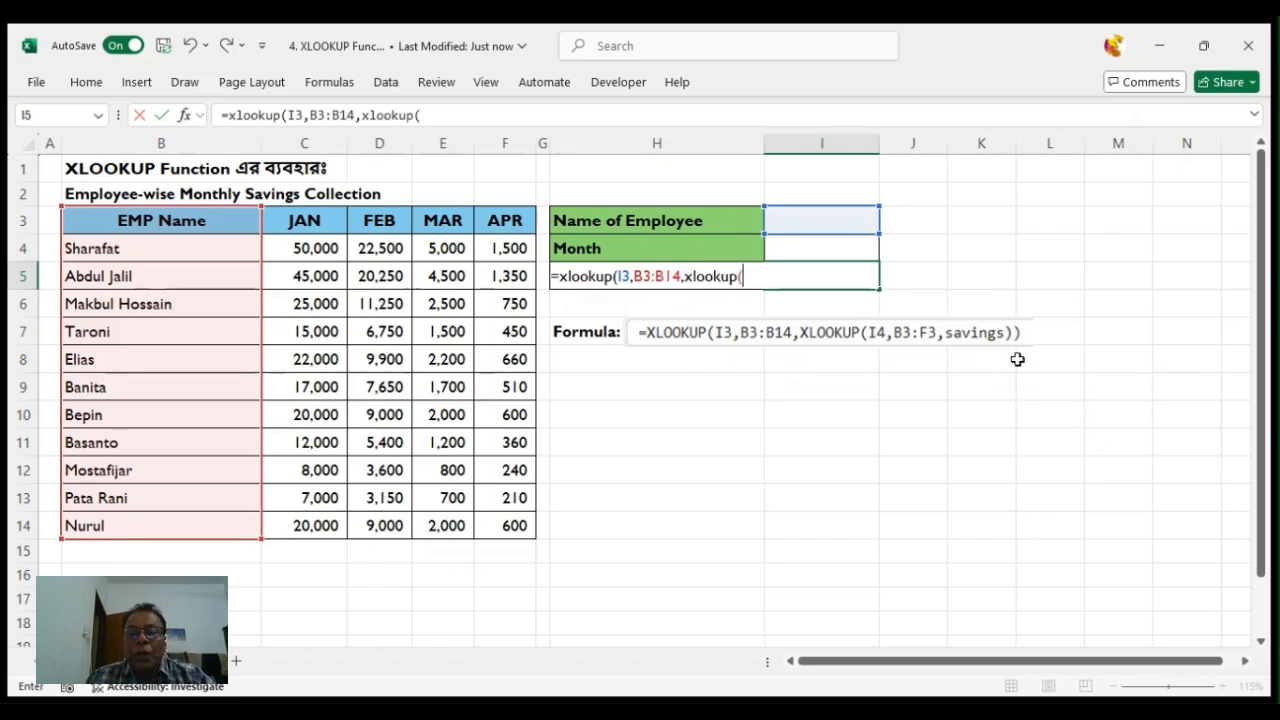
pyautogui.write('(')
pyautogui.click(835, 251)
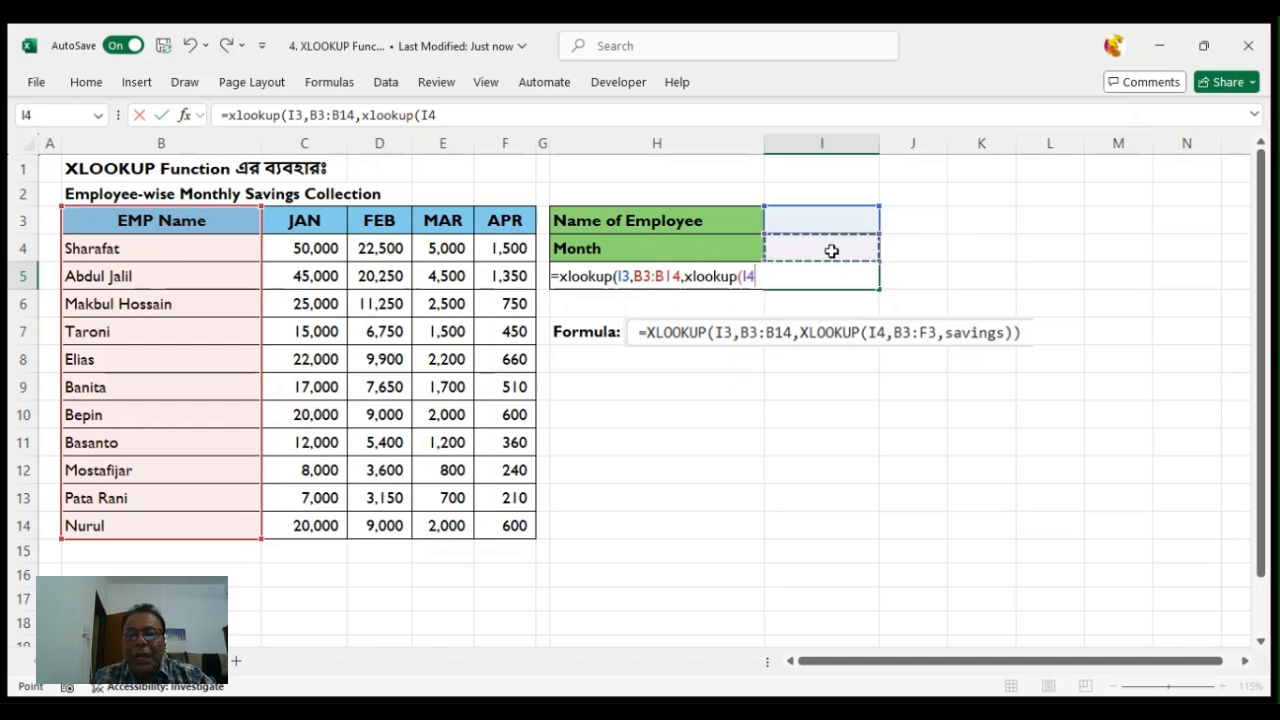
pyautogui.write(',')
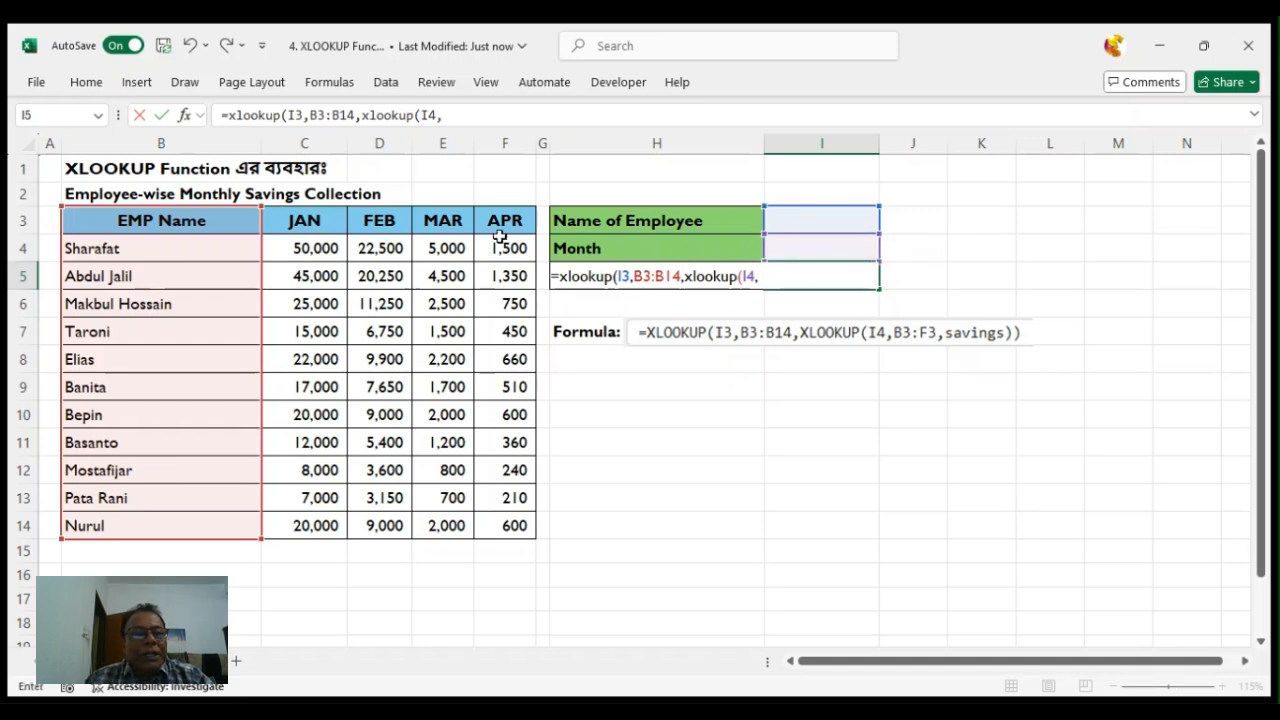
pyautogui.click(187, 226)
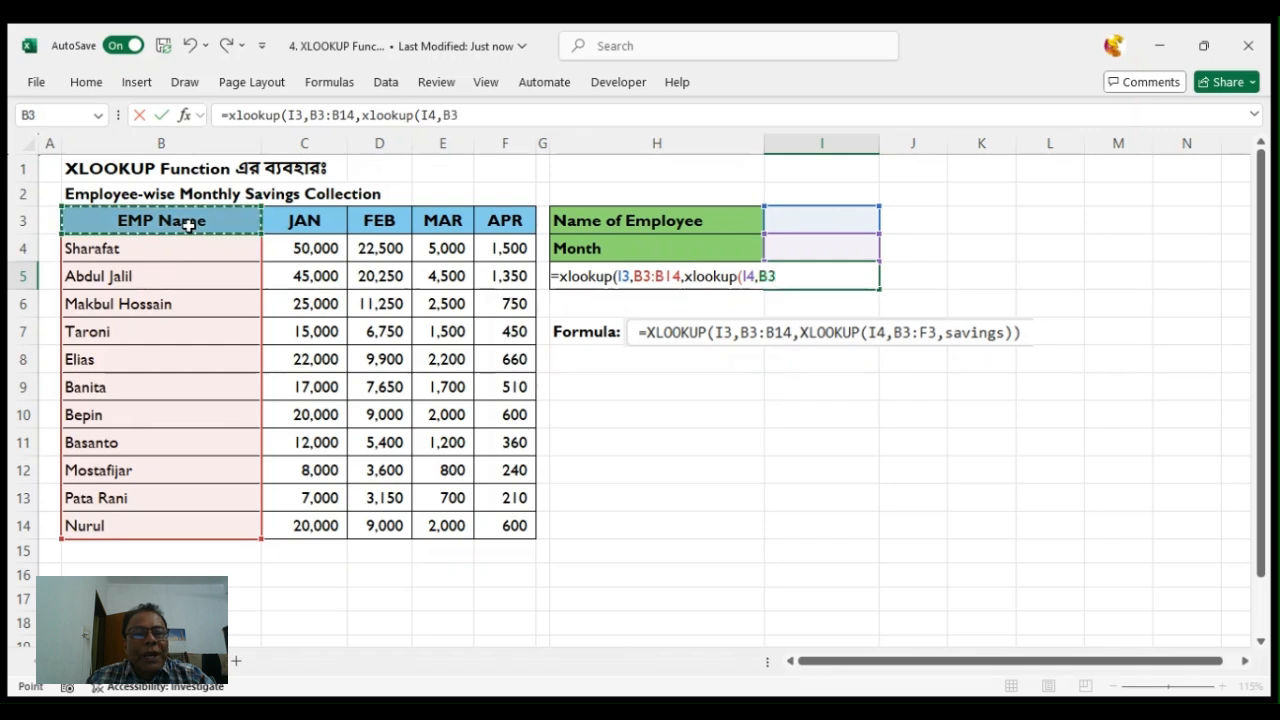
pyautogui.moveTo(187, 226); pyautogui.dragTo(527, 234)
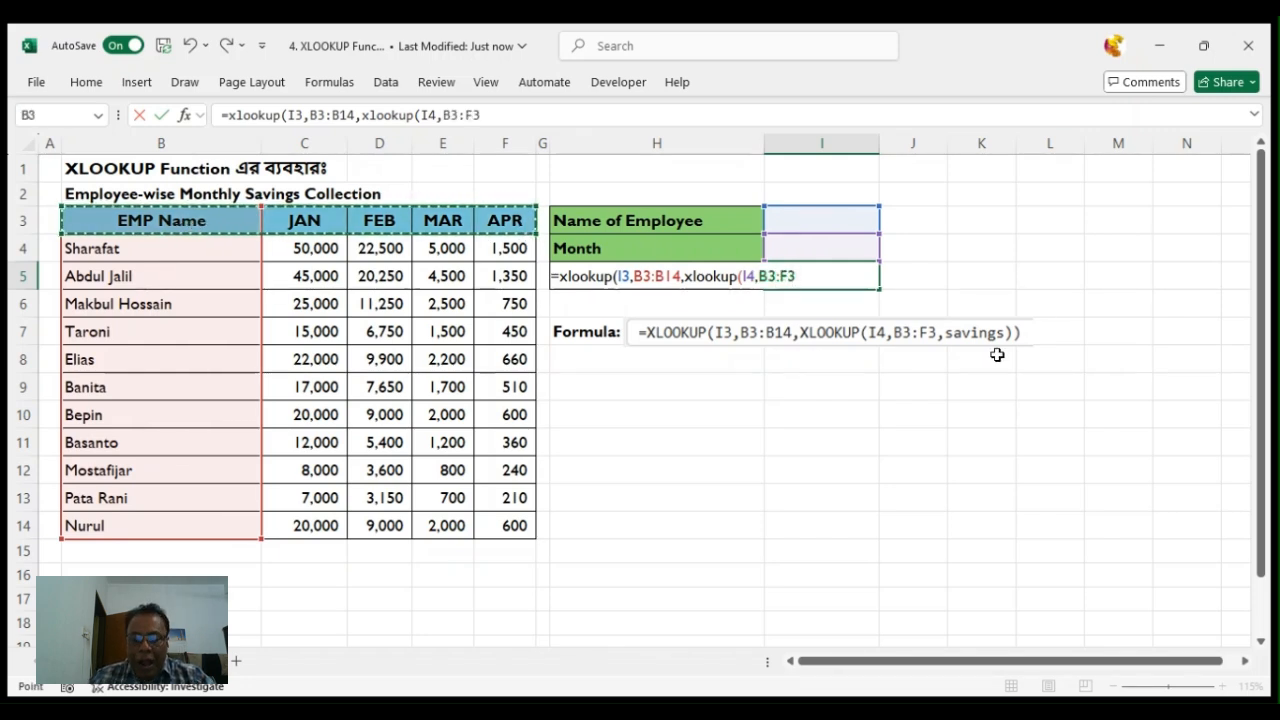
pyautogui.write(',')
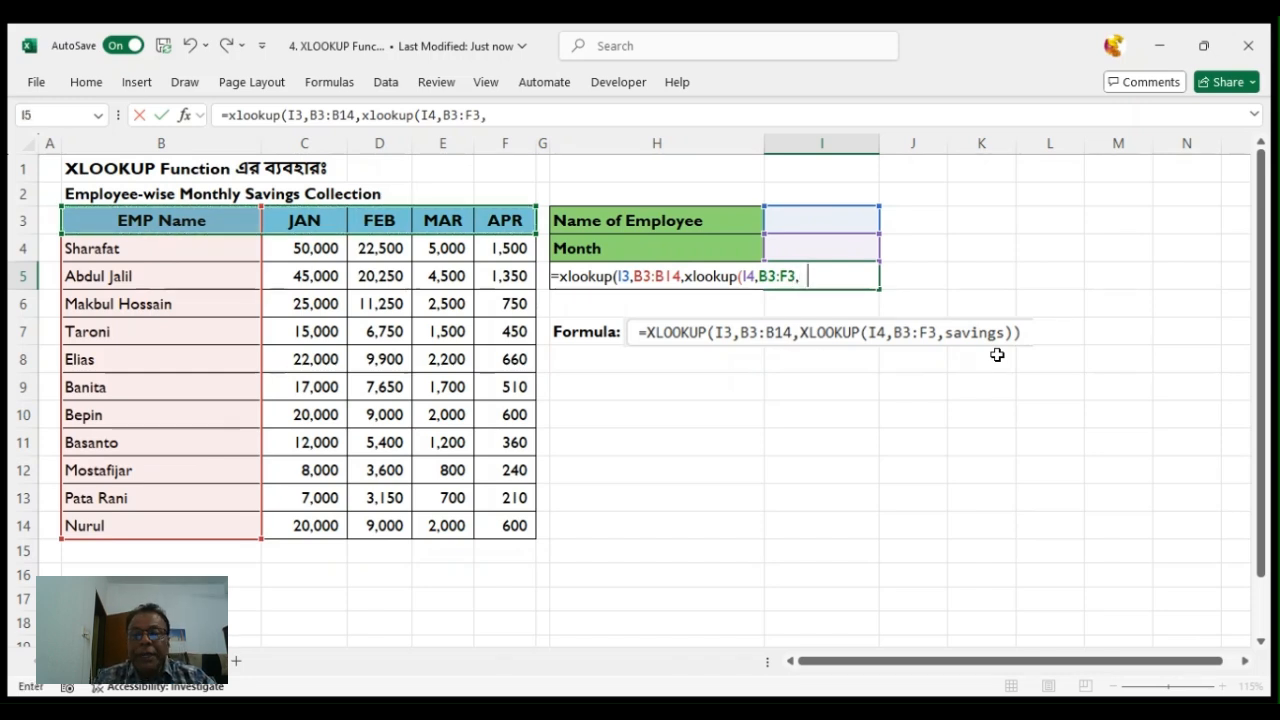
pyautogui.write('bb))')
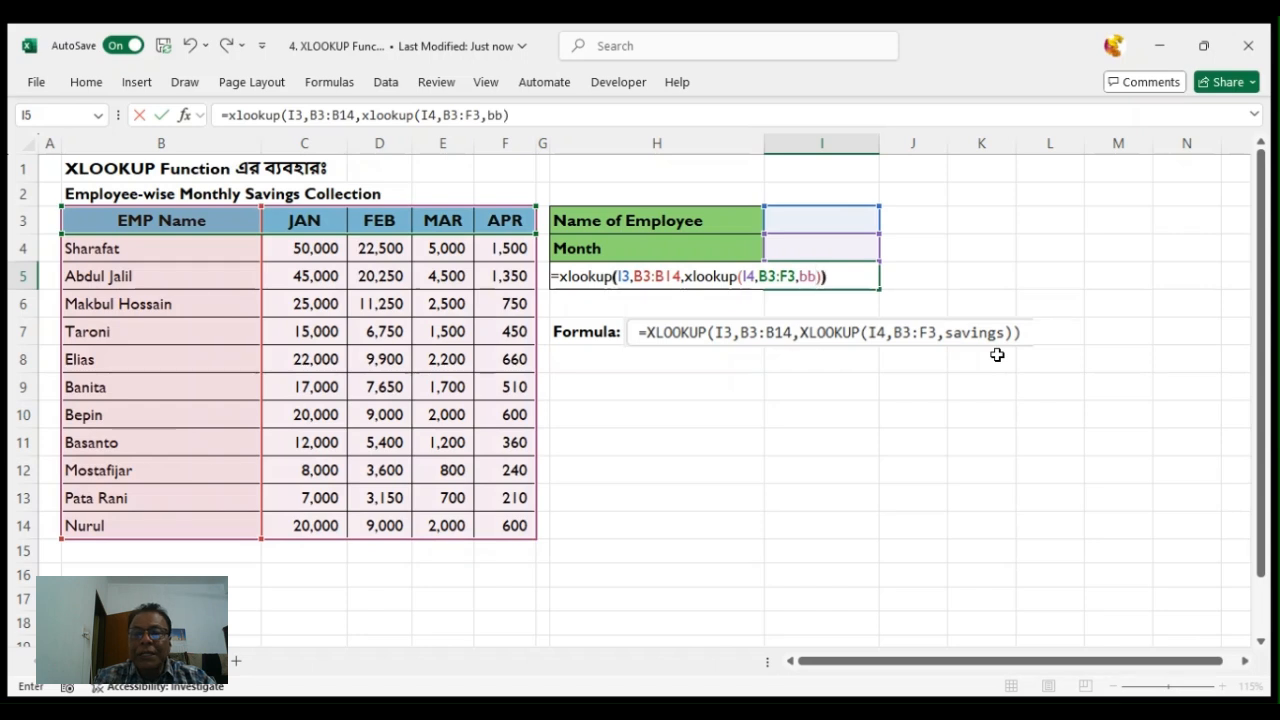
pyautogui.press('Return')
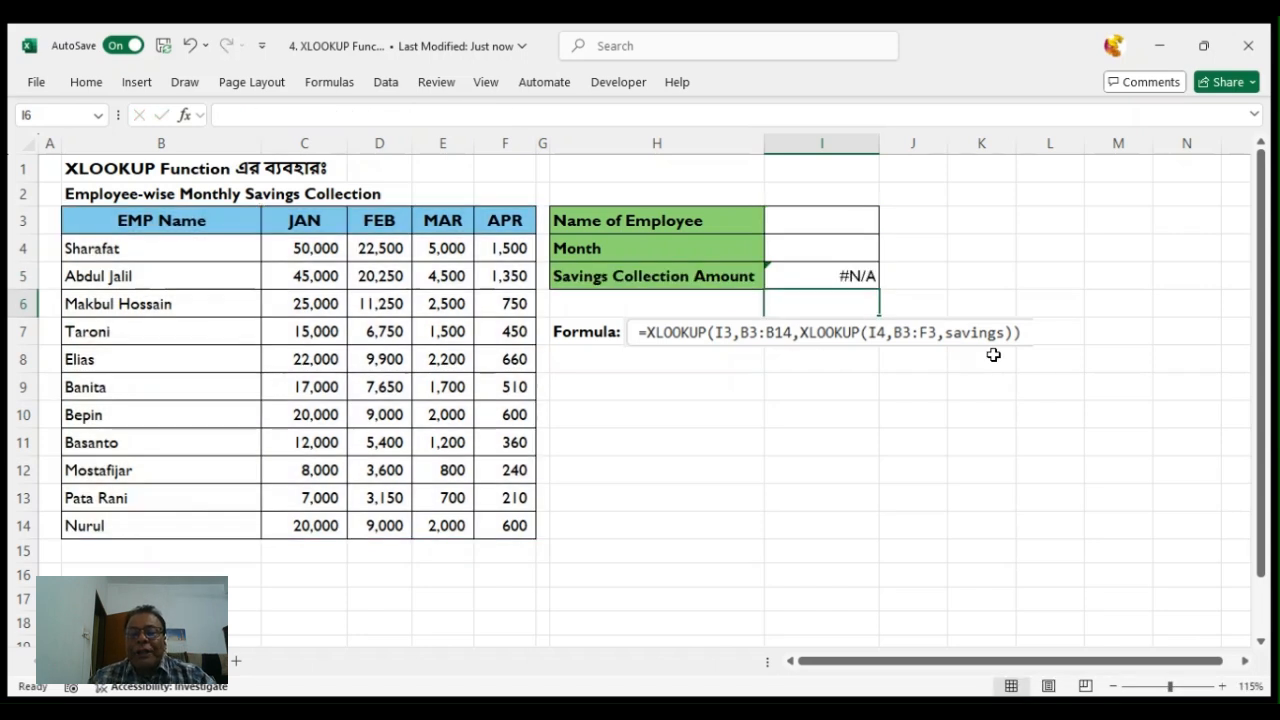
# Fill I3 with the name of the employee listed in row 4 and I4 with the month mar
pyautogui.click(860, 228)
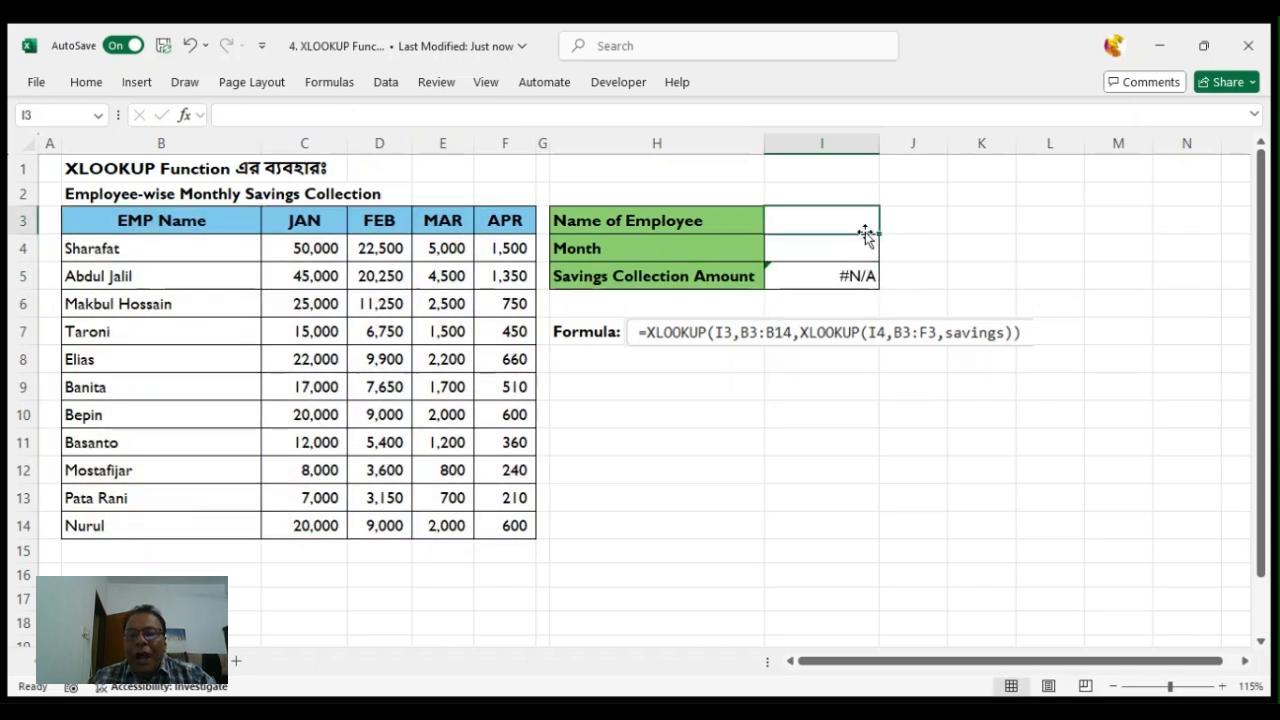
pyautogui.click(850, 276)
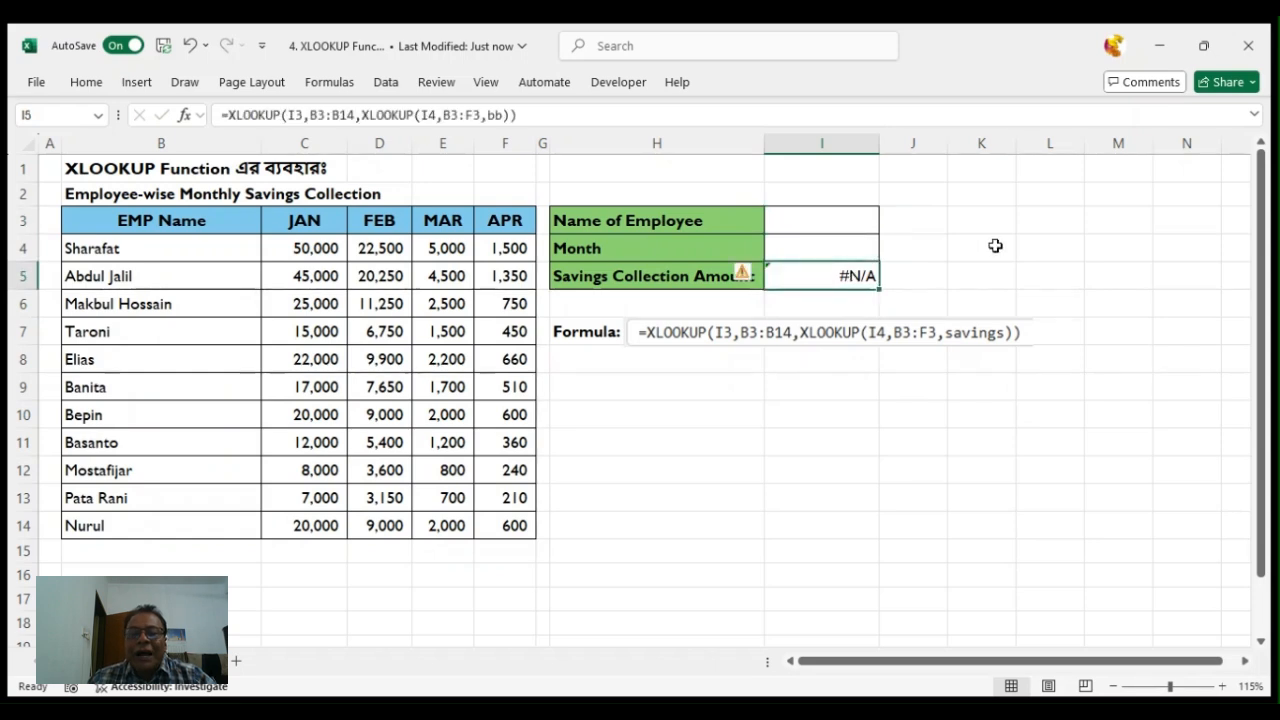
pyautogui.click(838, 220)
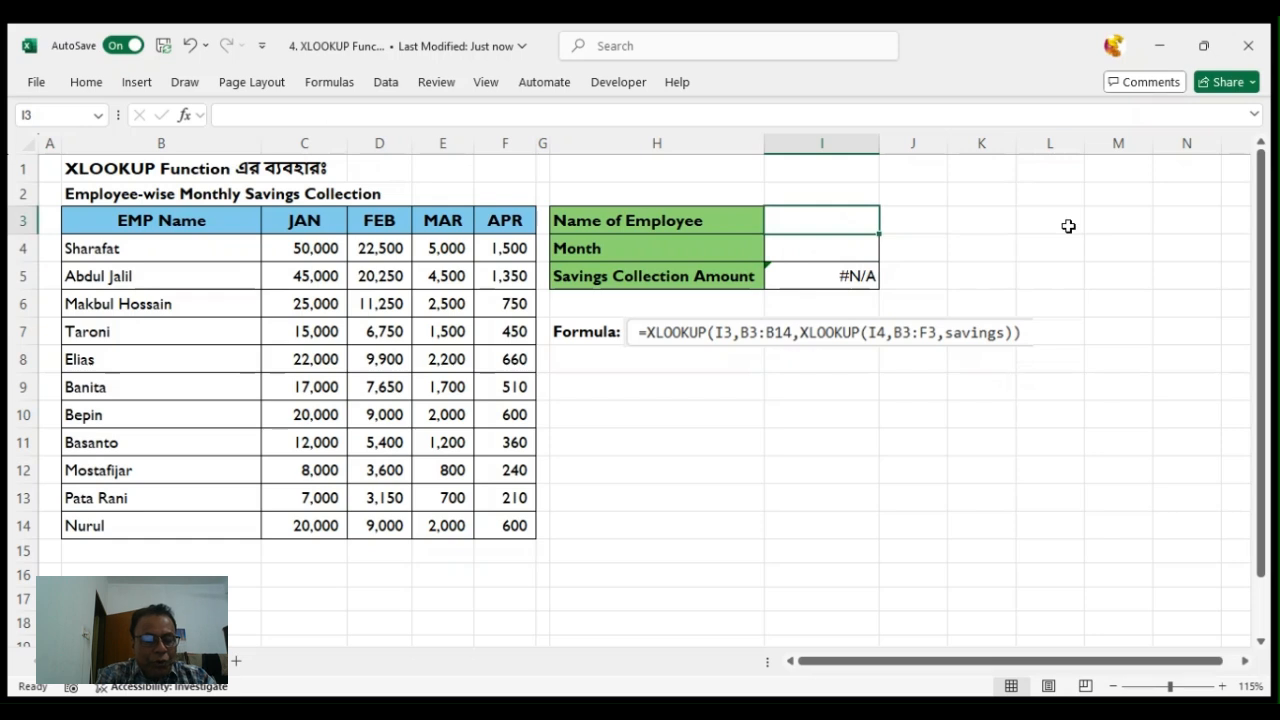
pyautogui.write('Sharafat')
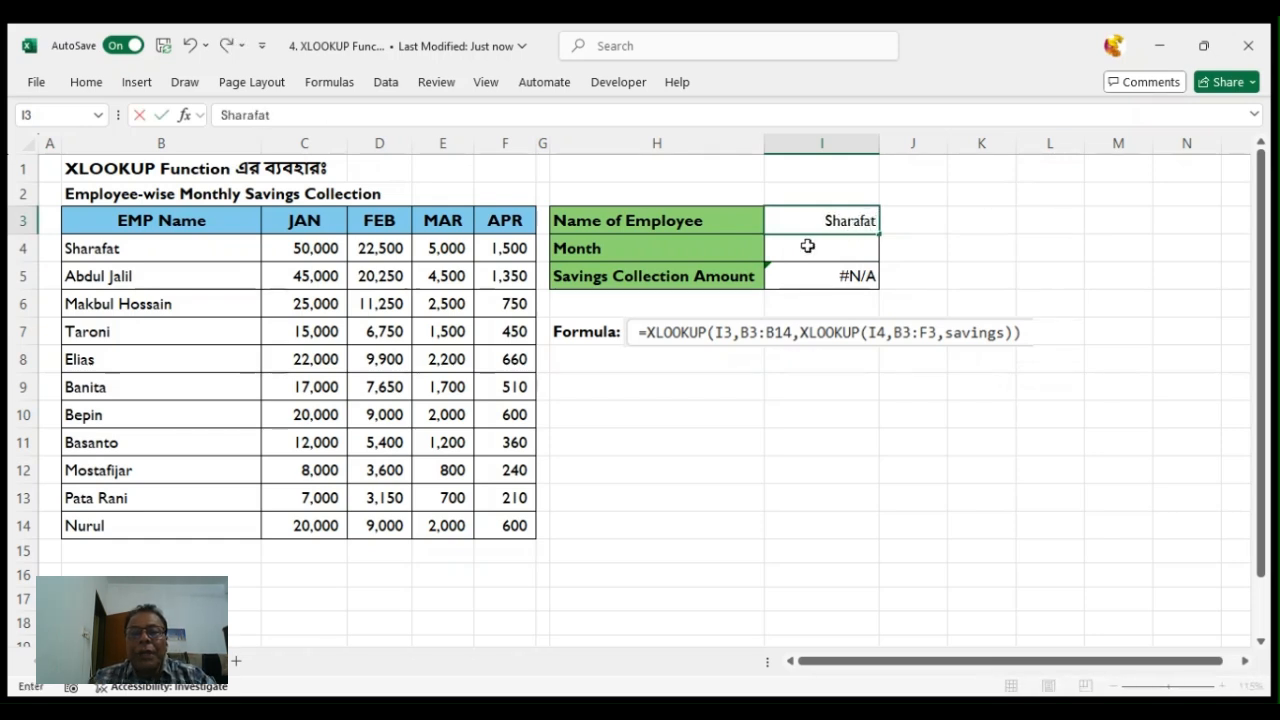
pyautogui.press('Return')
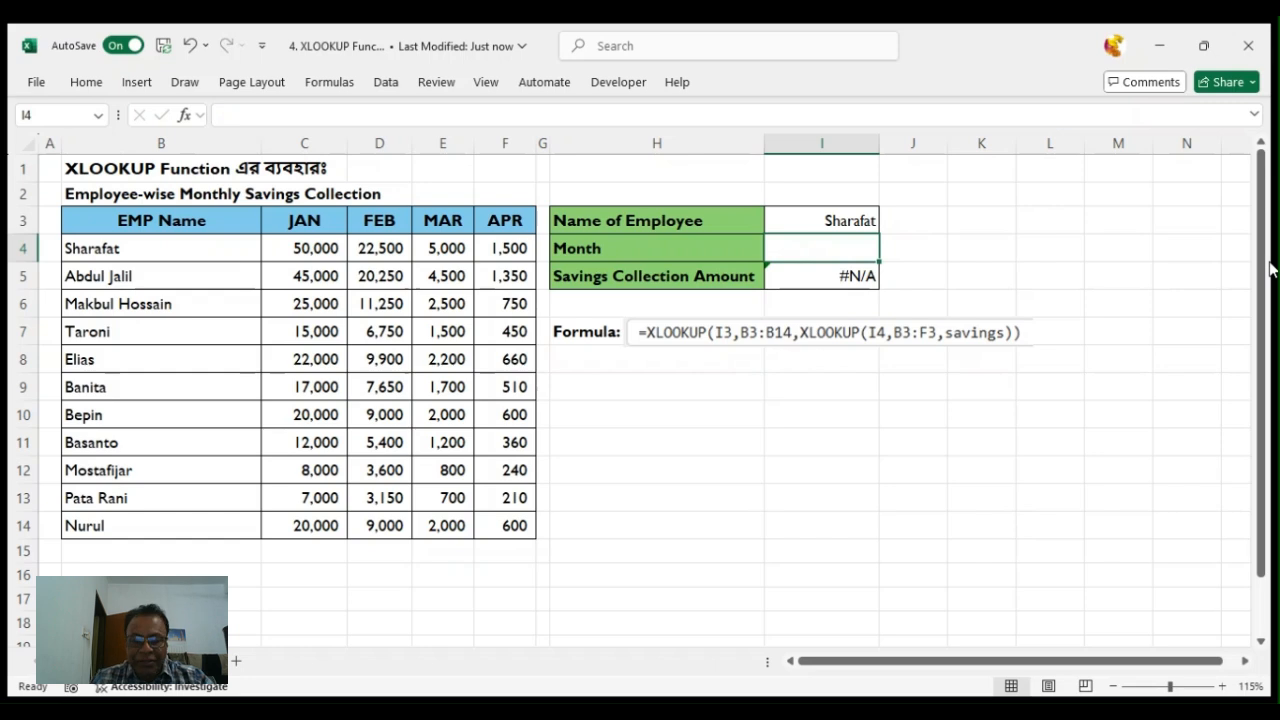
pyautogui.write('mar')
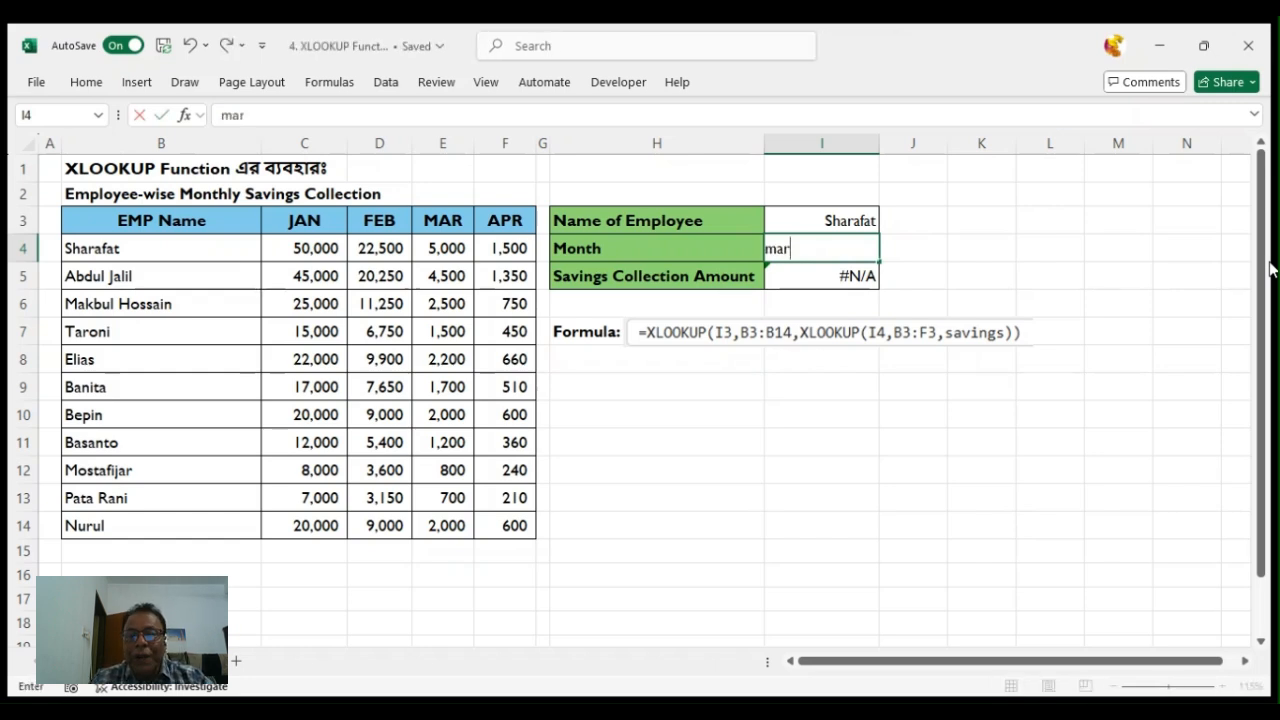
pyautogui.press('Return')
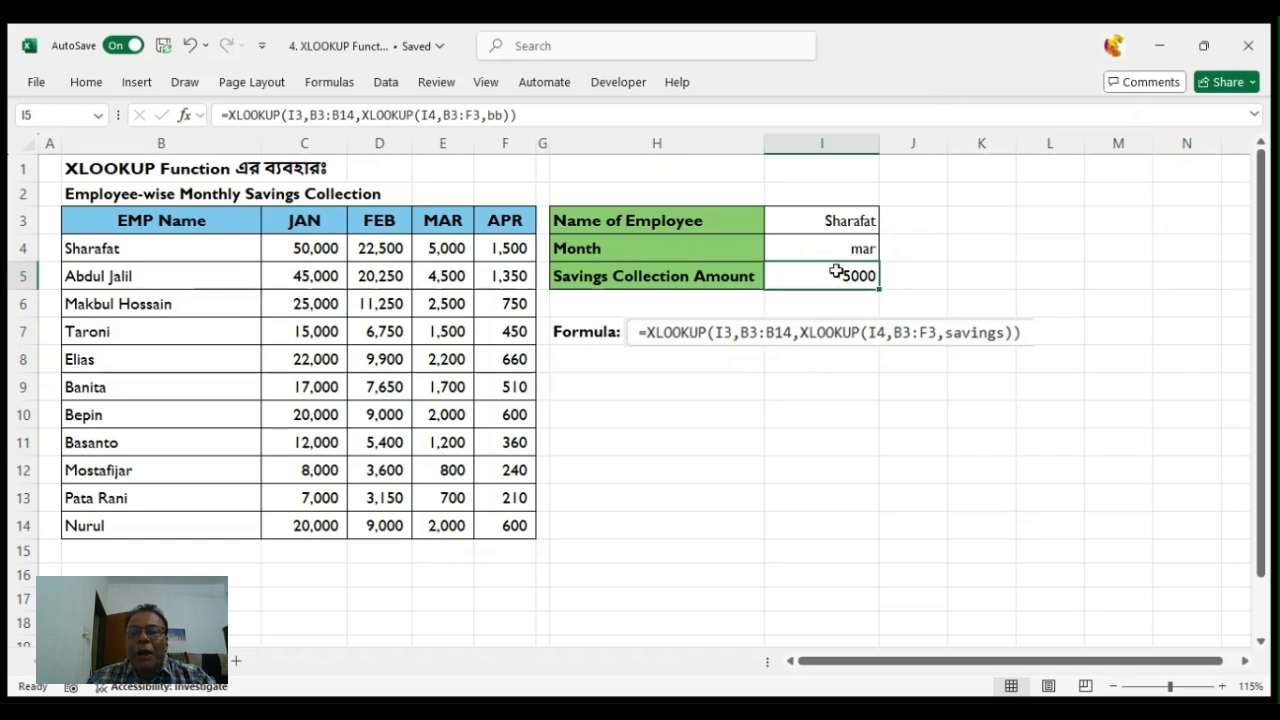
# Highlight the first employee's MAR amount in E4 with a yellow fill
pyautogui.click(838, 225)
pyautogui.click(850, 248)
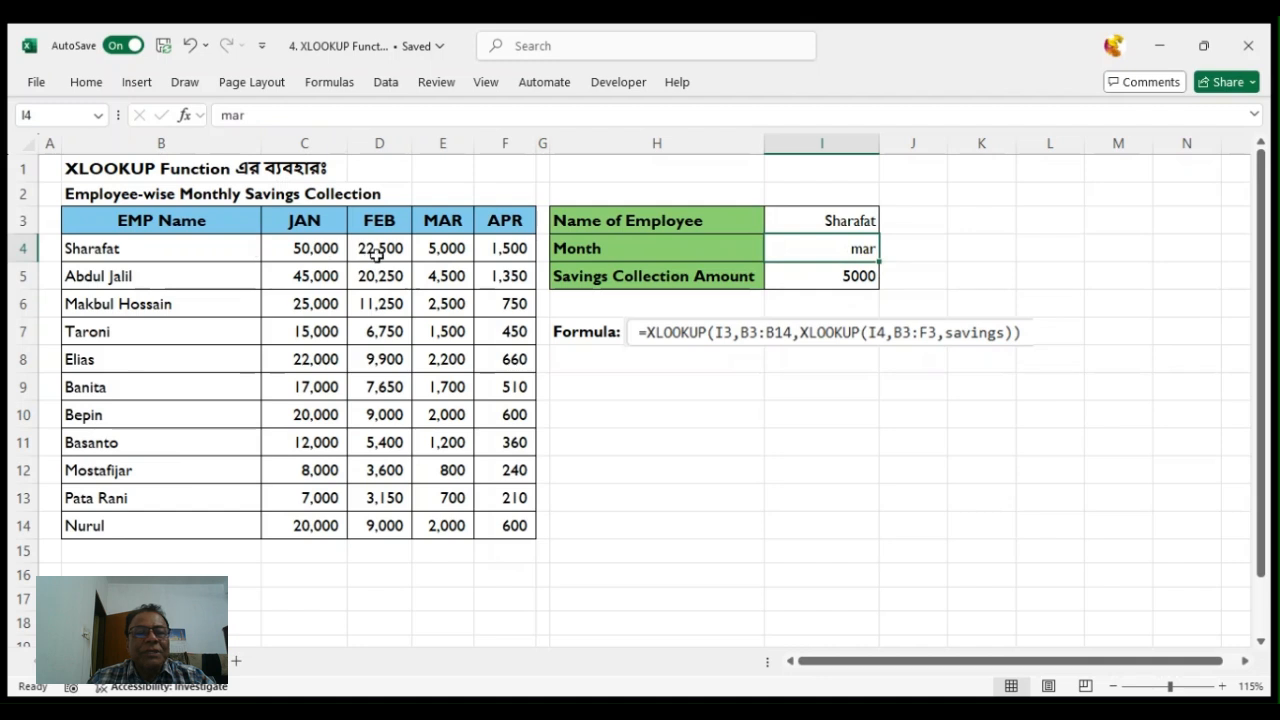
pyautogui.click(451, 248)
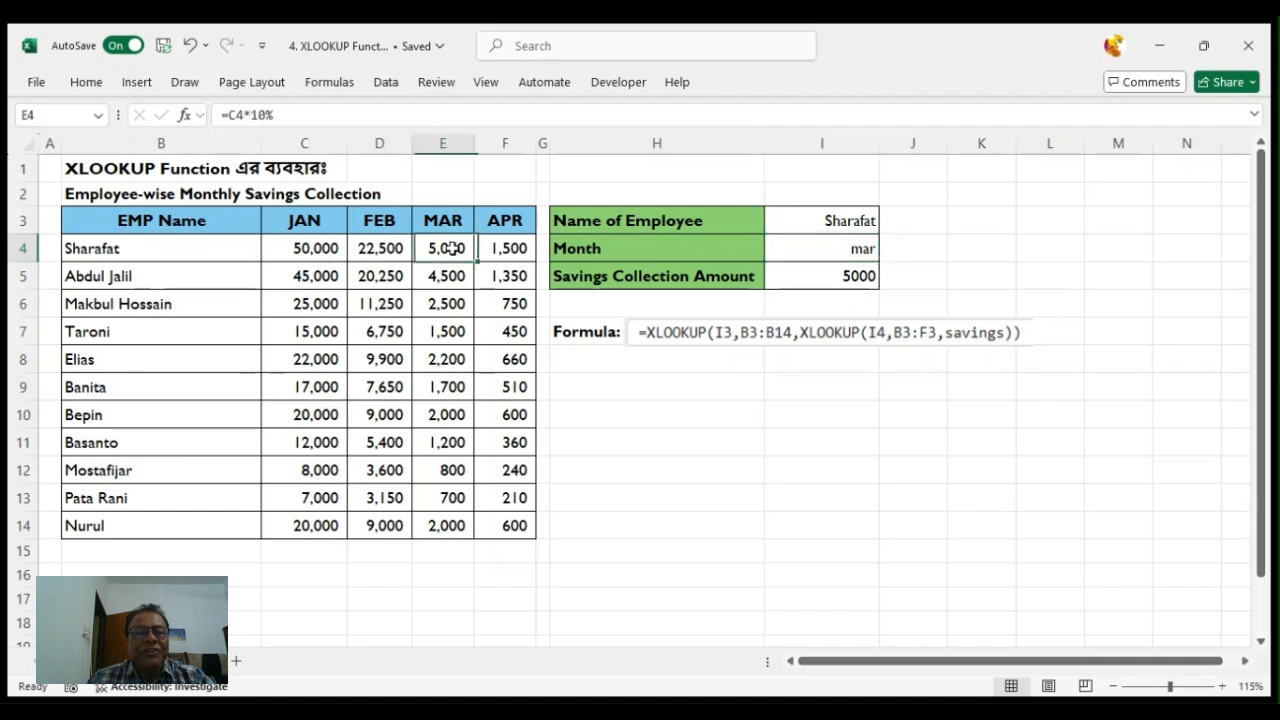
pyautogui.click(90, 88)
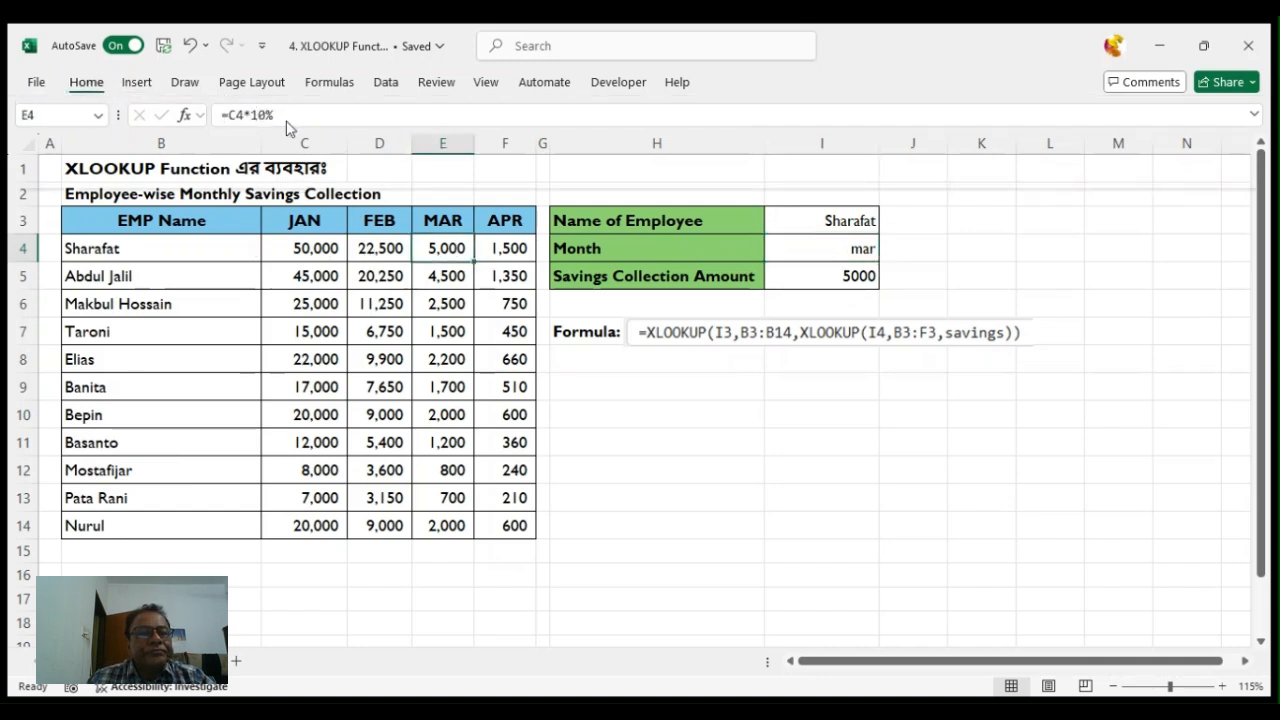
pyautogui.click(265, 147)
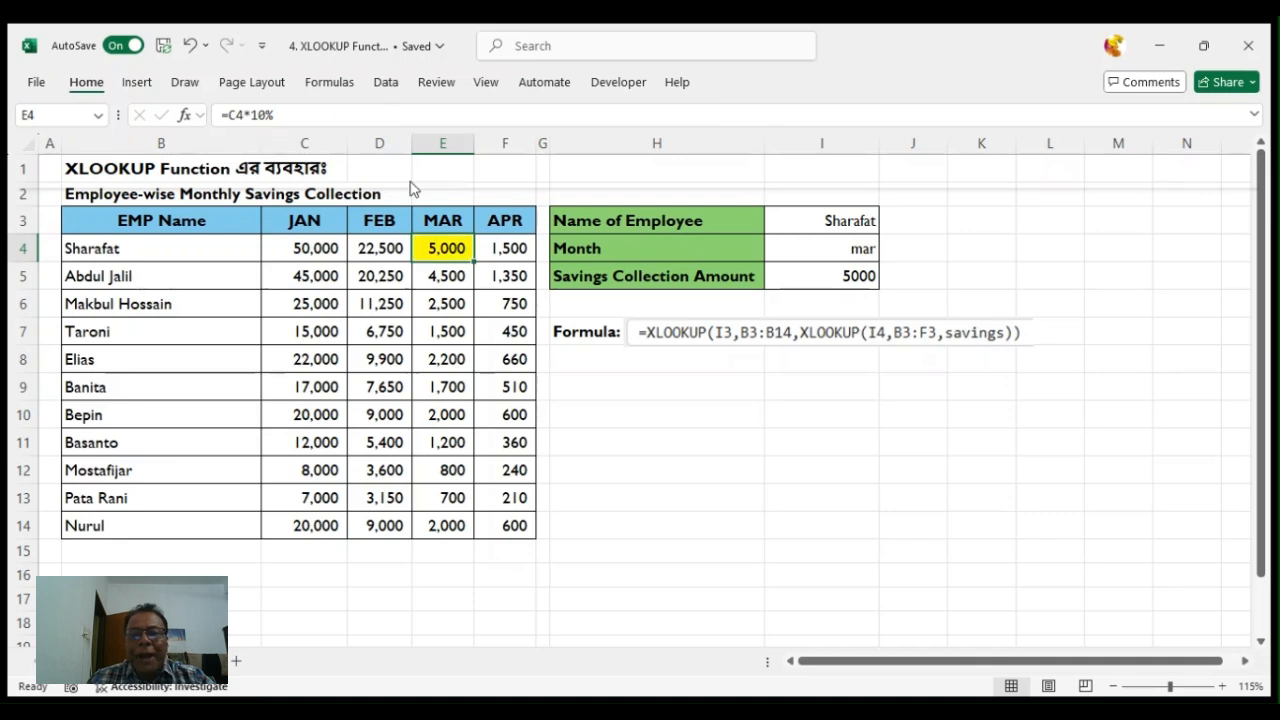
pyautogui.click(827, 222)
pyautogui.write('E')
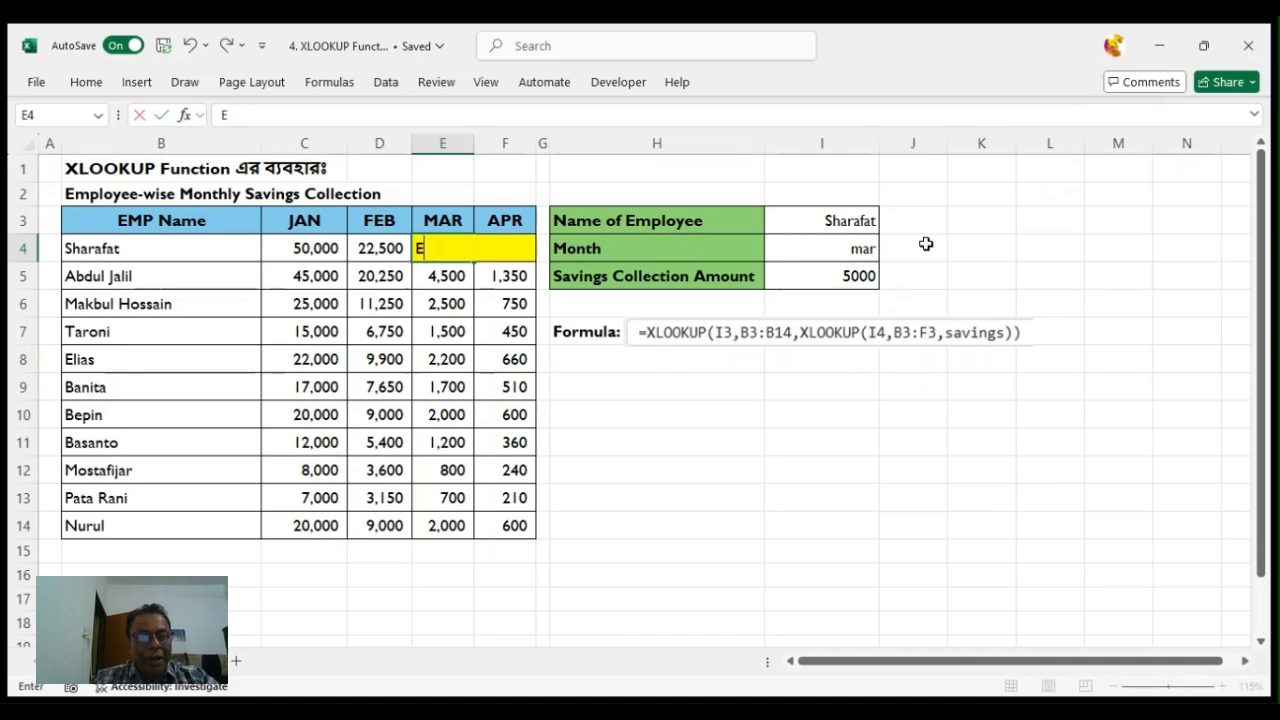
pyautogui.press('Escape')
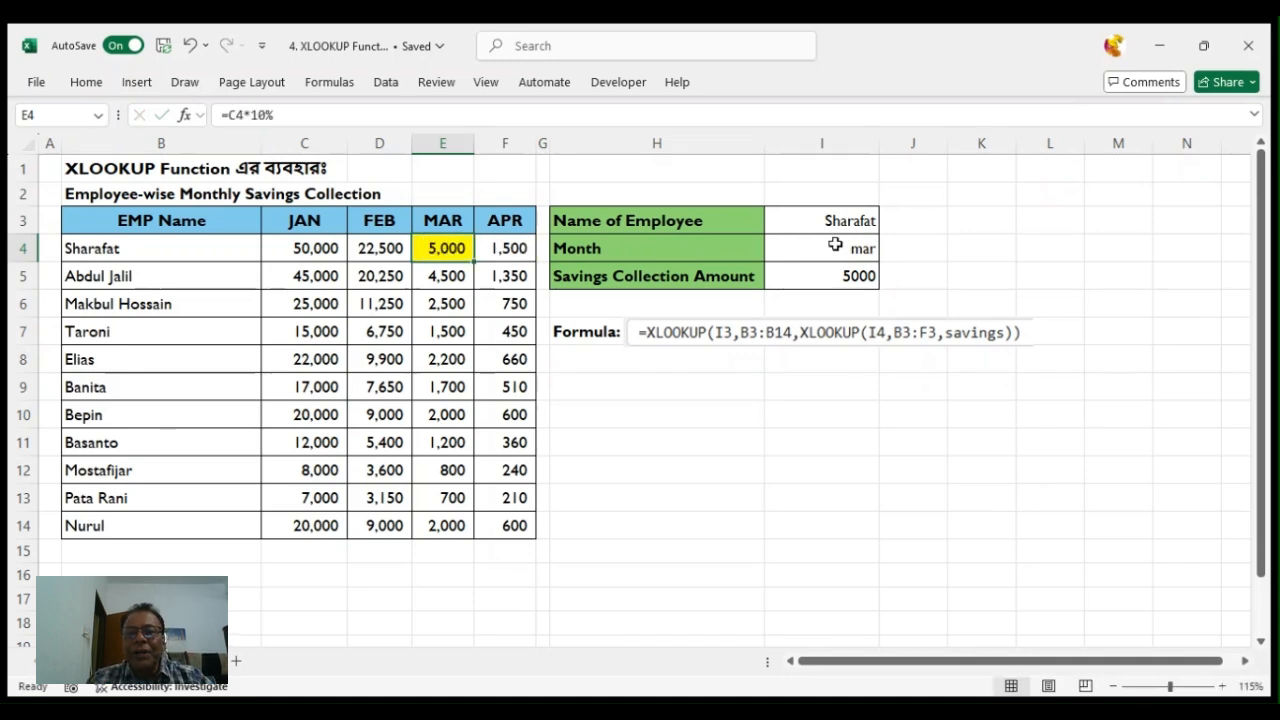
# Replace the employee name in I3 with the name listed in row 8
pyautogui.click(852, 214)
pyautogui.write('E')
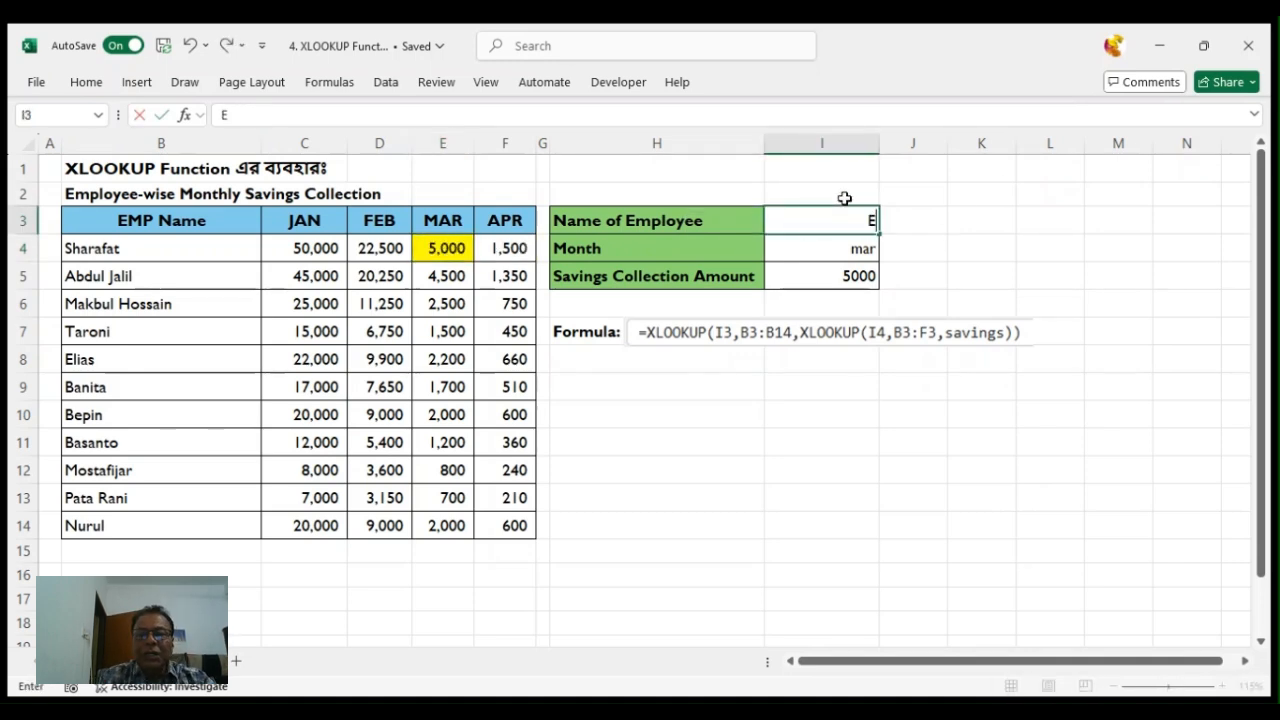
pyautogui.write('lis')
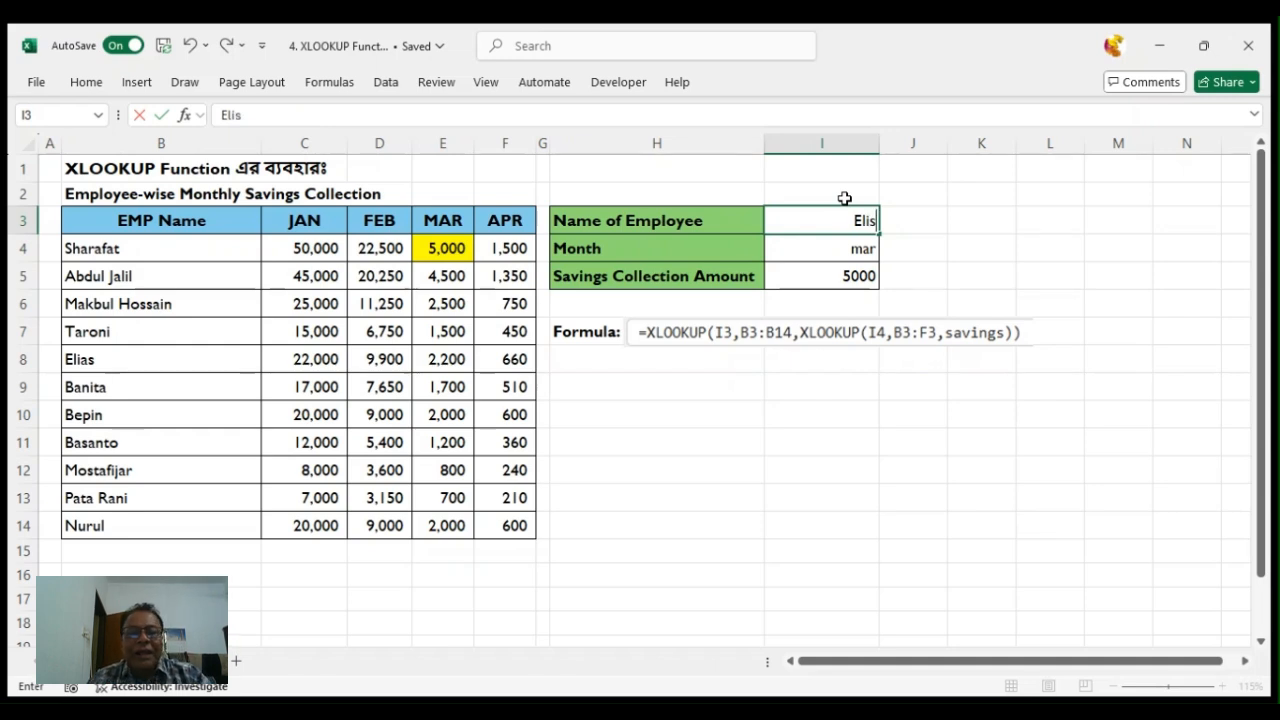
pyautogui.press('BackSpace')
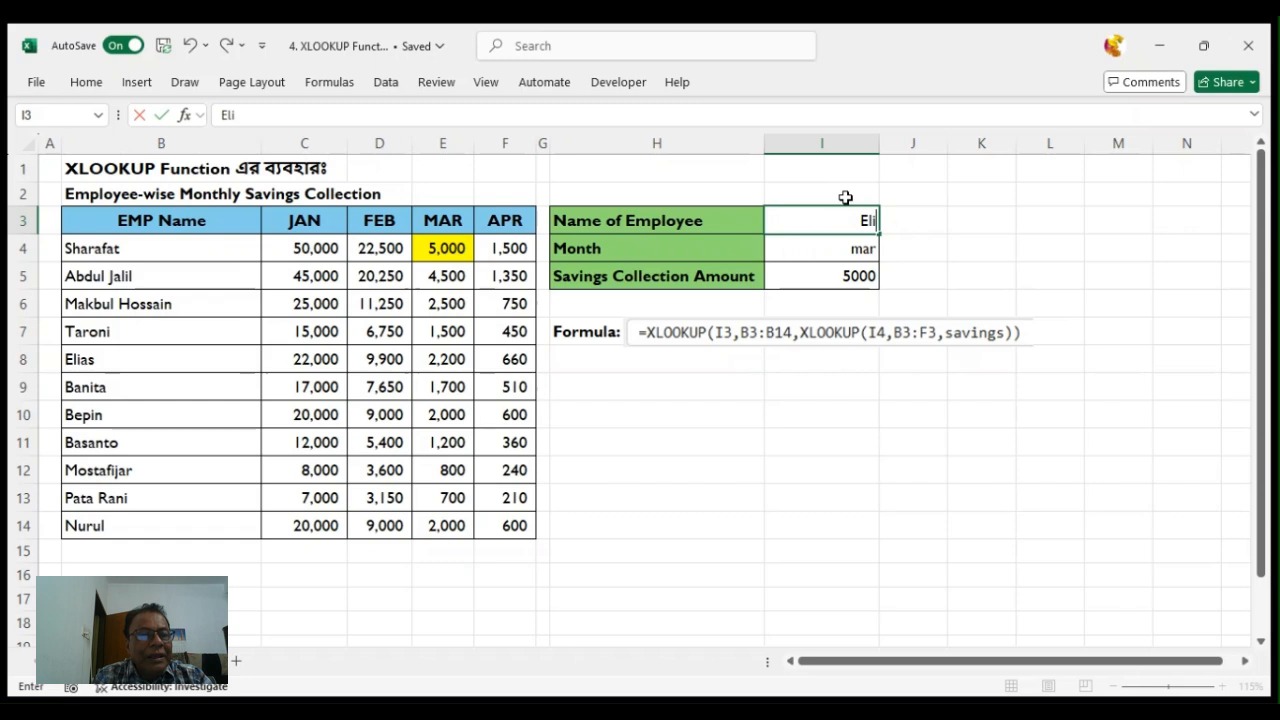
pyautogui.write('as')
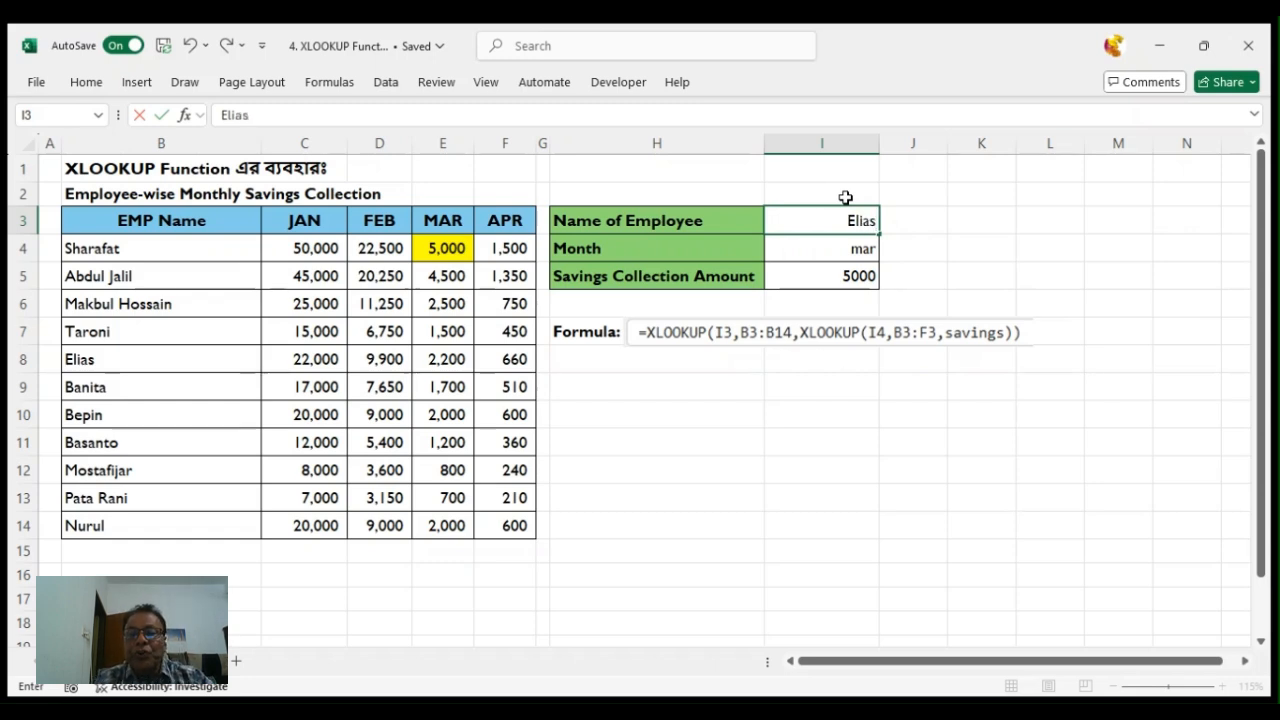
pyautogui.press('Return')
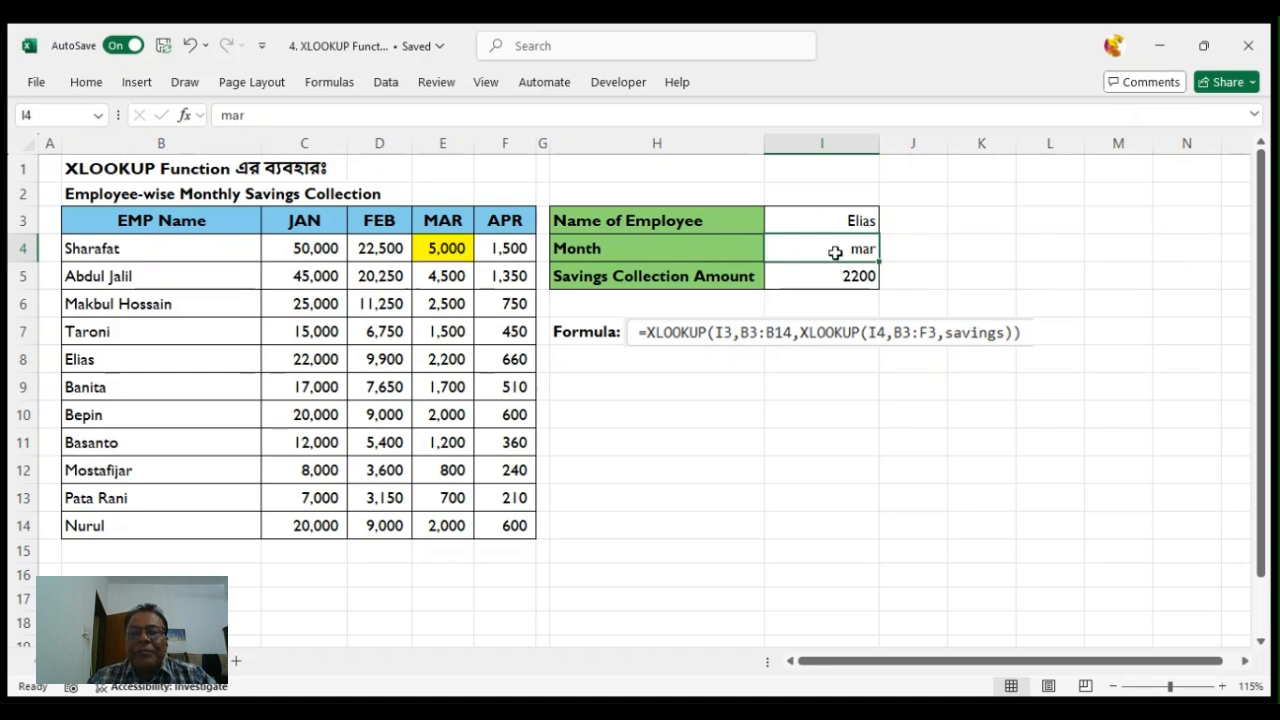
# Highlight the row 8 employee's MAR amount in E8 with a yellow fill
pyautogui.click(104, 366)
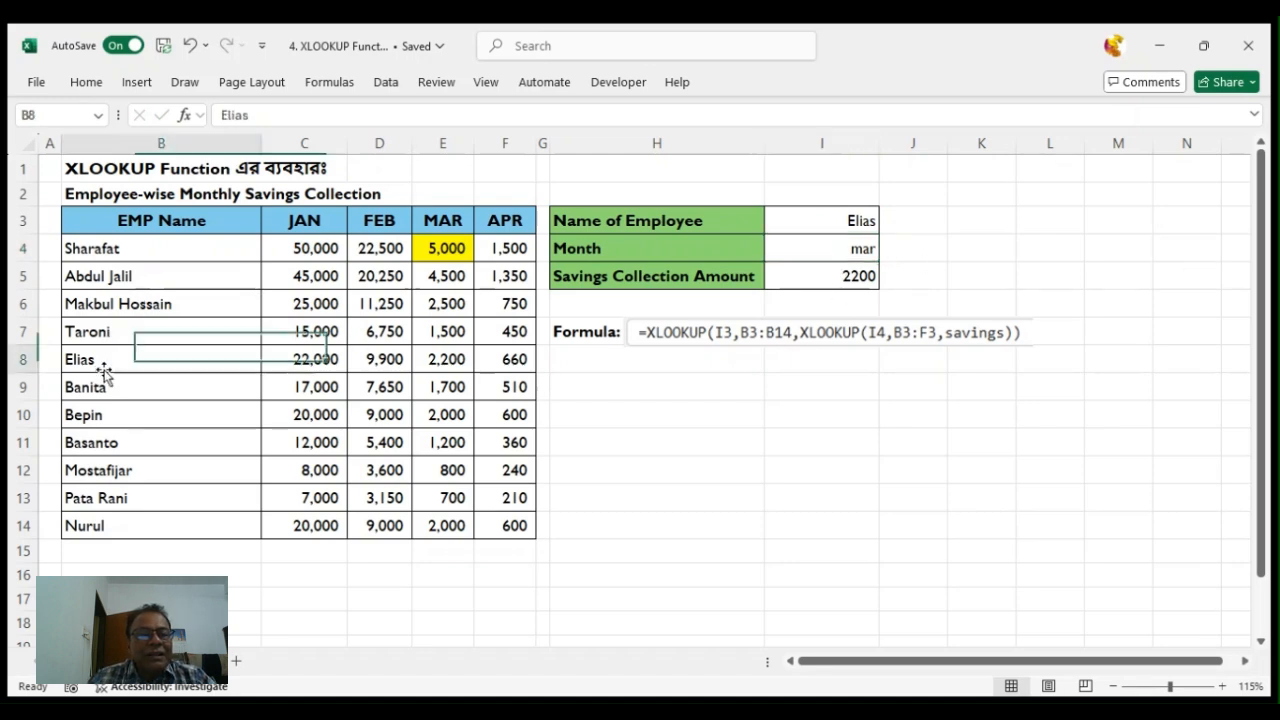
pyautogui.click(443, 360)
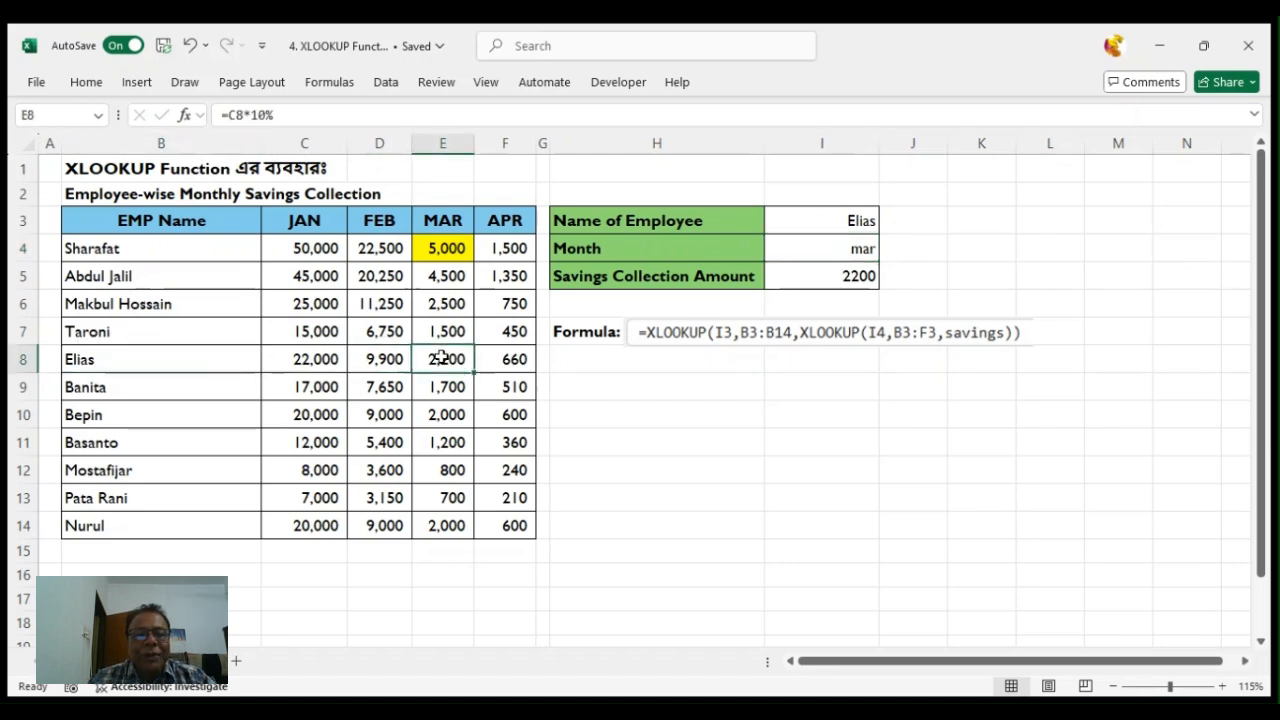
pyautogui.click(99, 86)
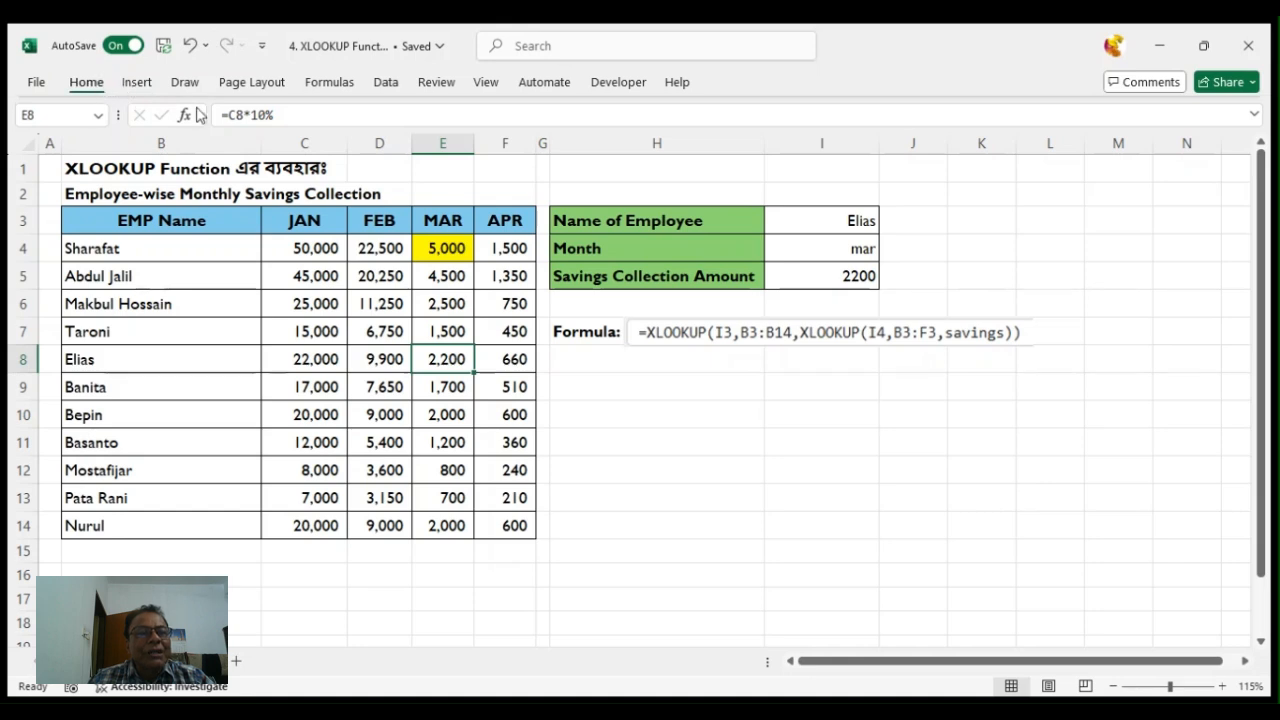
pyautogui.click(268, 152)
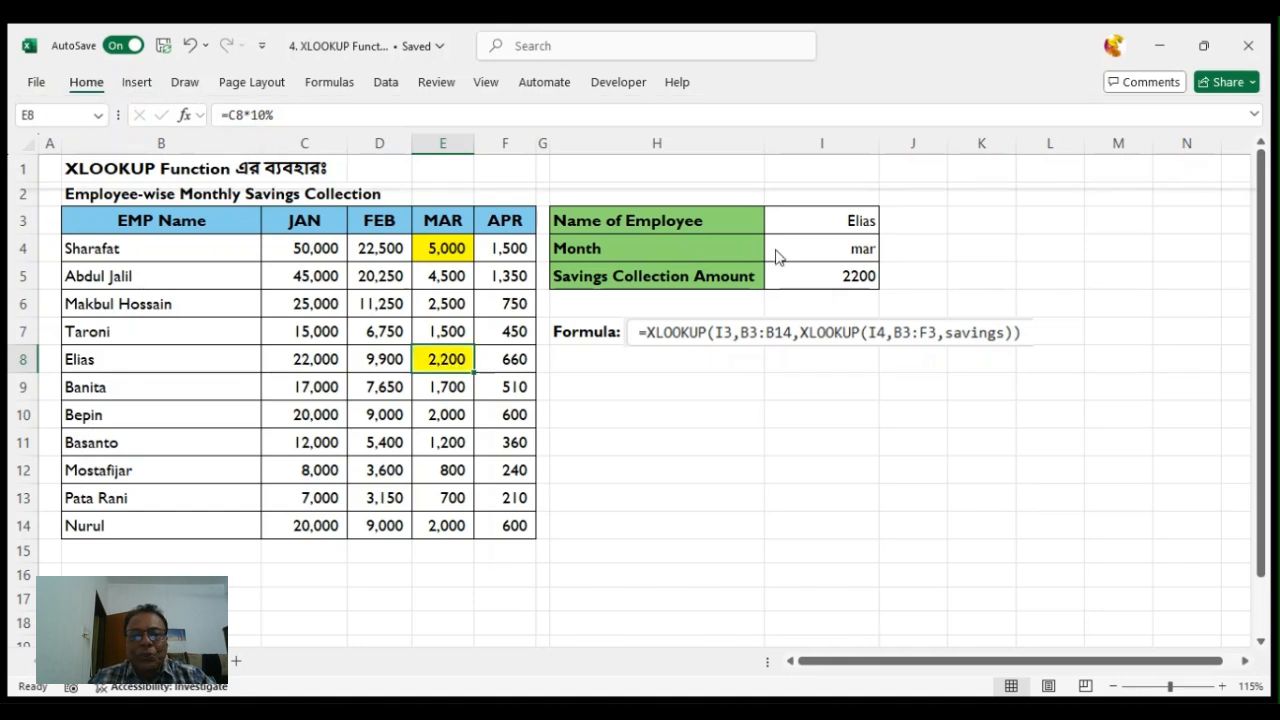
# Change the lookup month in I4 to apr
pyautogui.click(856, 253)
pyautogui.write('ap')
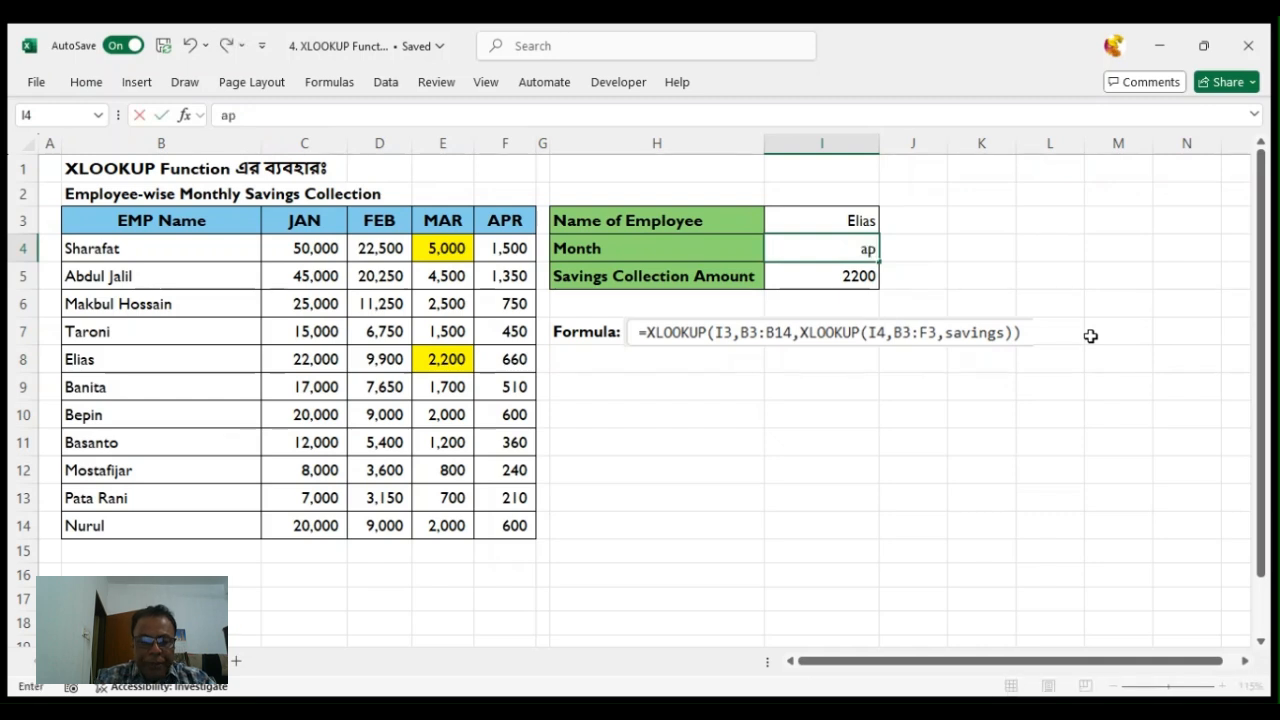
pyautogui.press('Return')
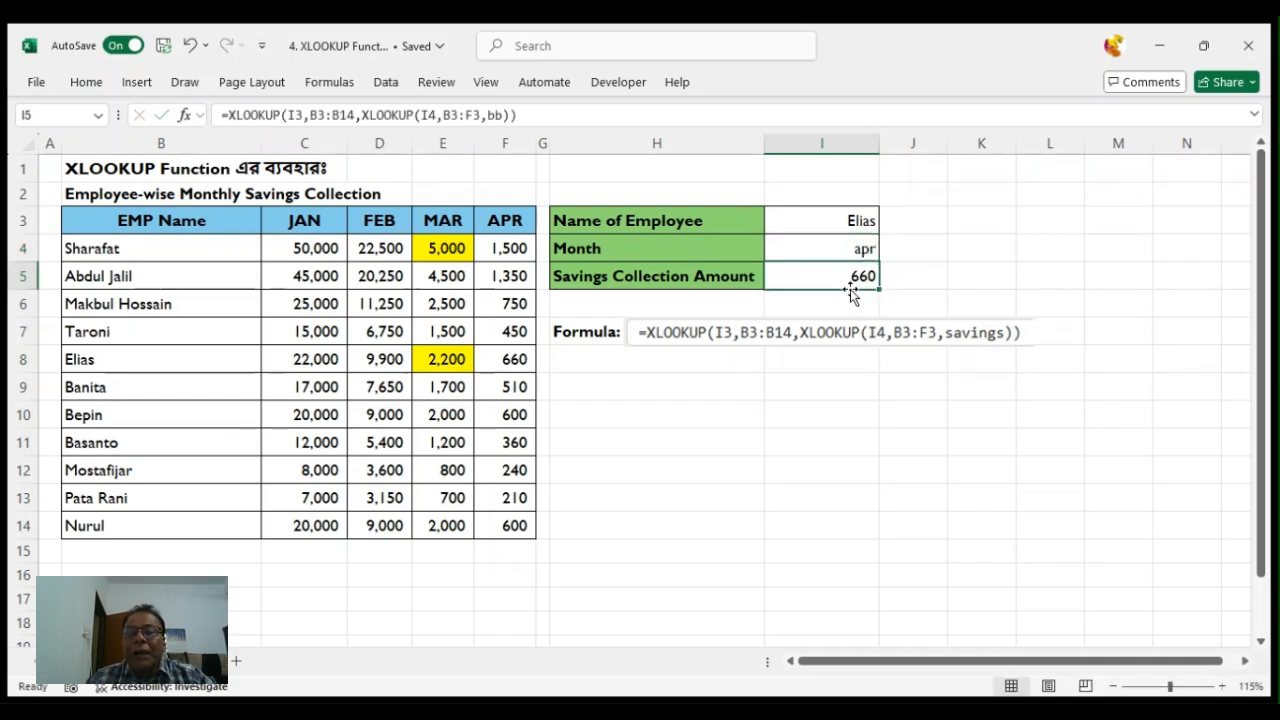
# Highlight the row 8 employee's APR amount in F8 with a yellow fill
pyautogui.click(505, 361)
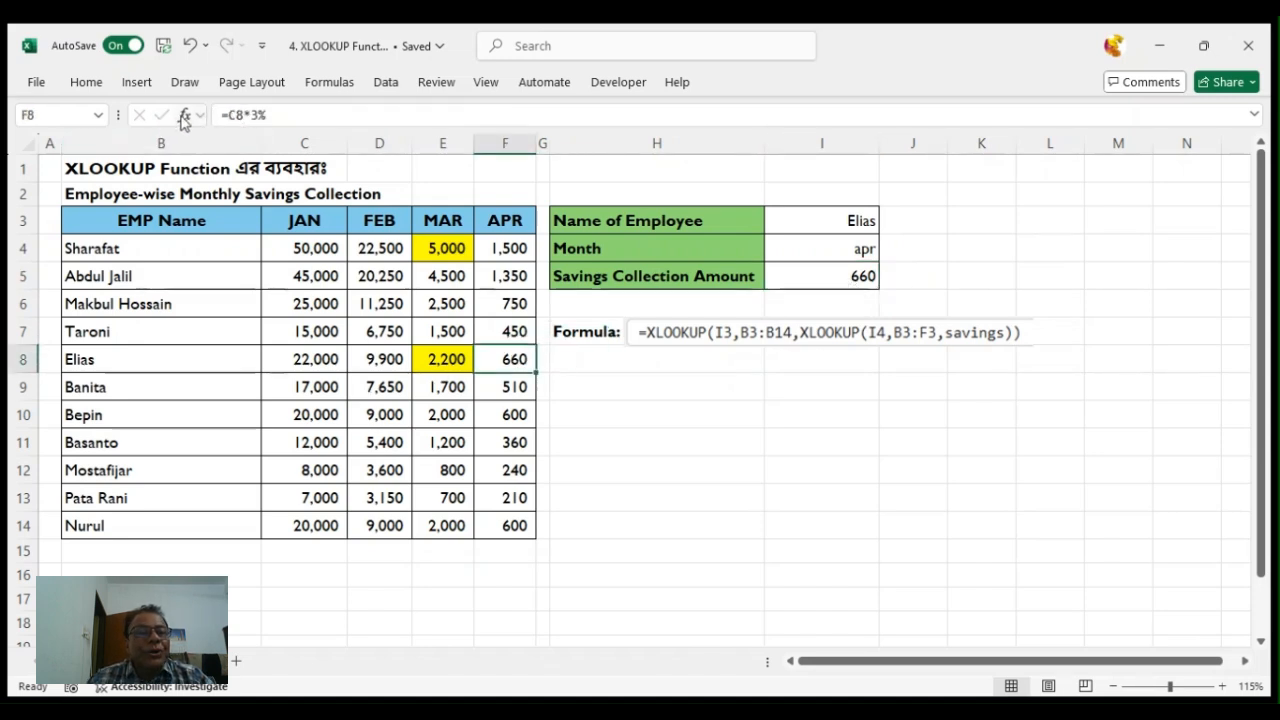
pyautogui.click(88, 88)
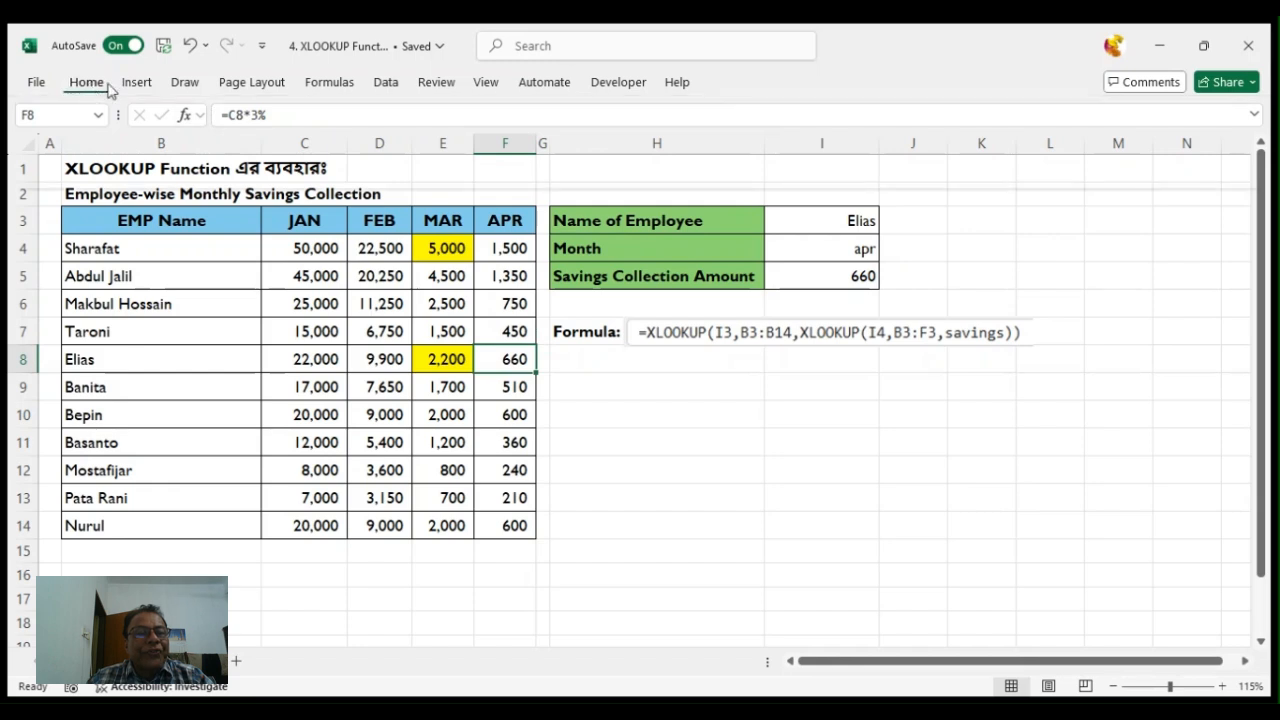
pyautogui.click(270, 158)
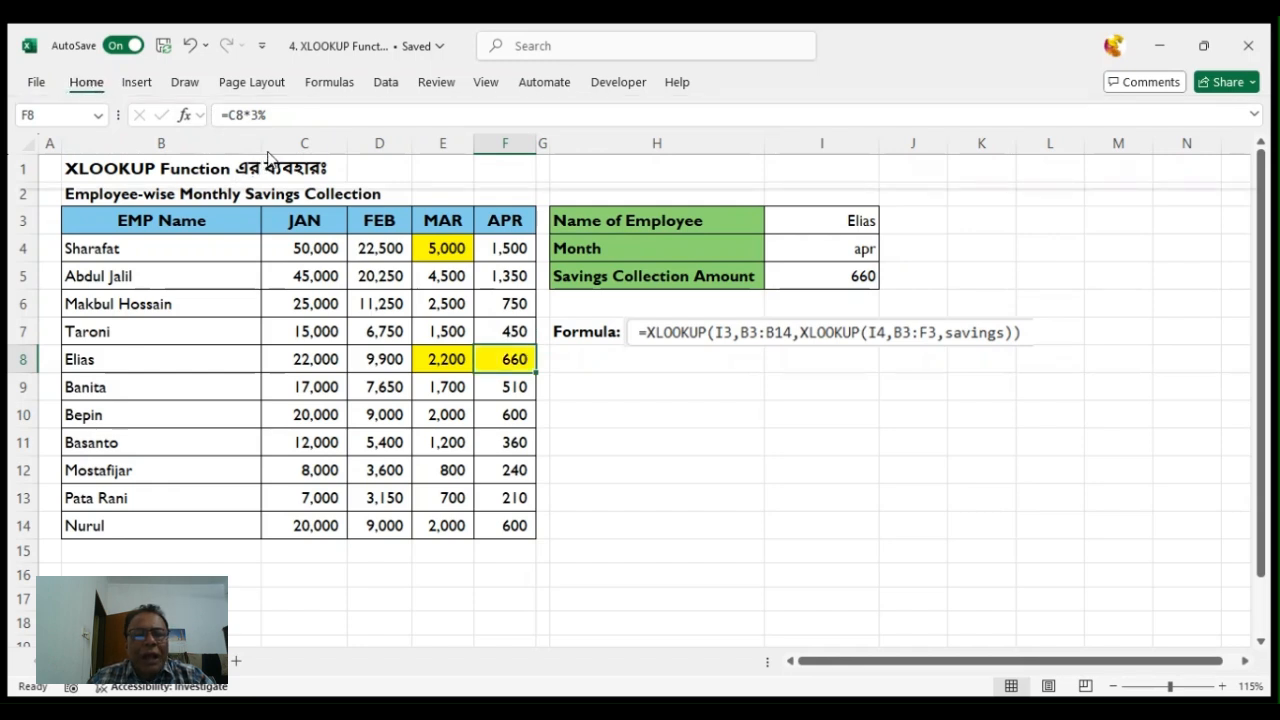
# Replace the old formula picture beside the Formula: label with a pasted screenshot of the current I5 formula
pyautogui.click(830, 273)
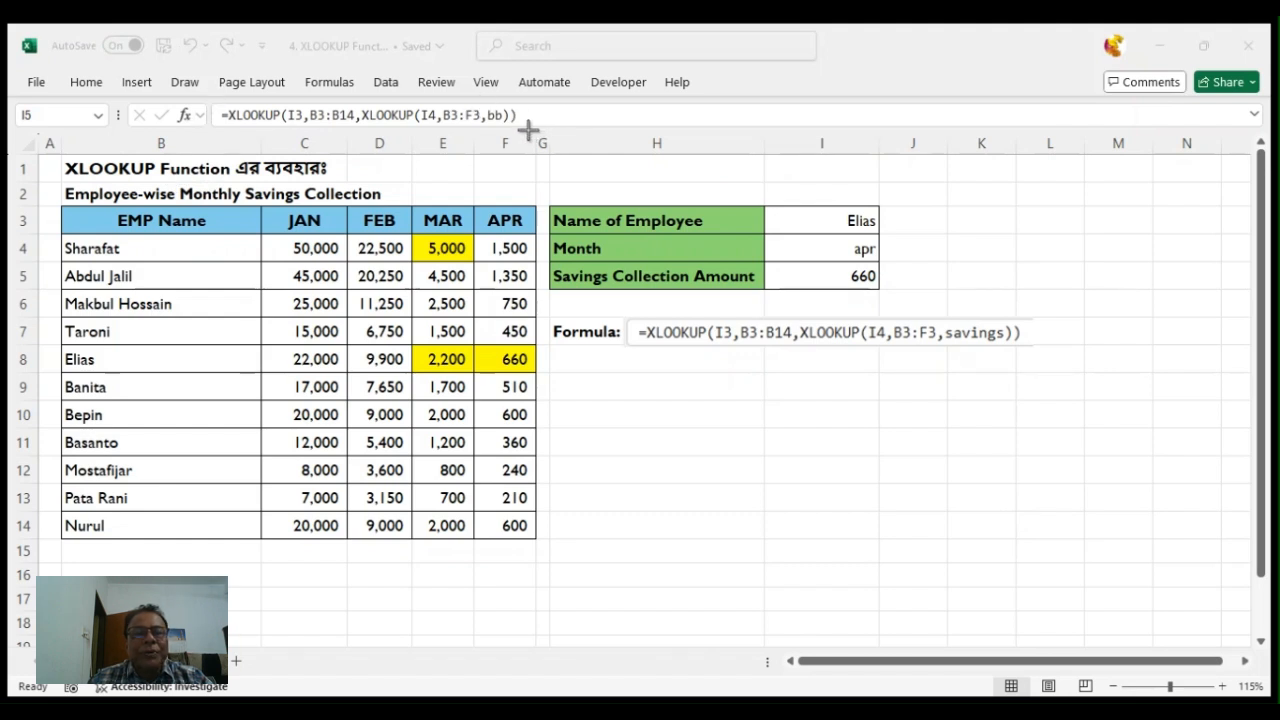
pyautogui.click(729, 461)
pyautogui.hotkey('ctrl', 'v')
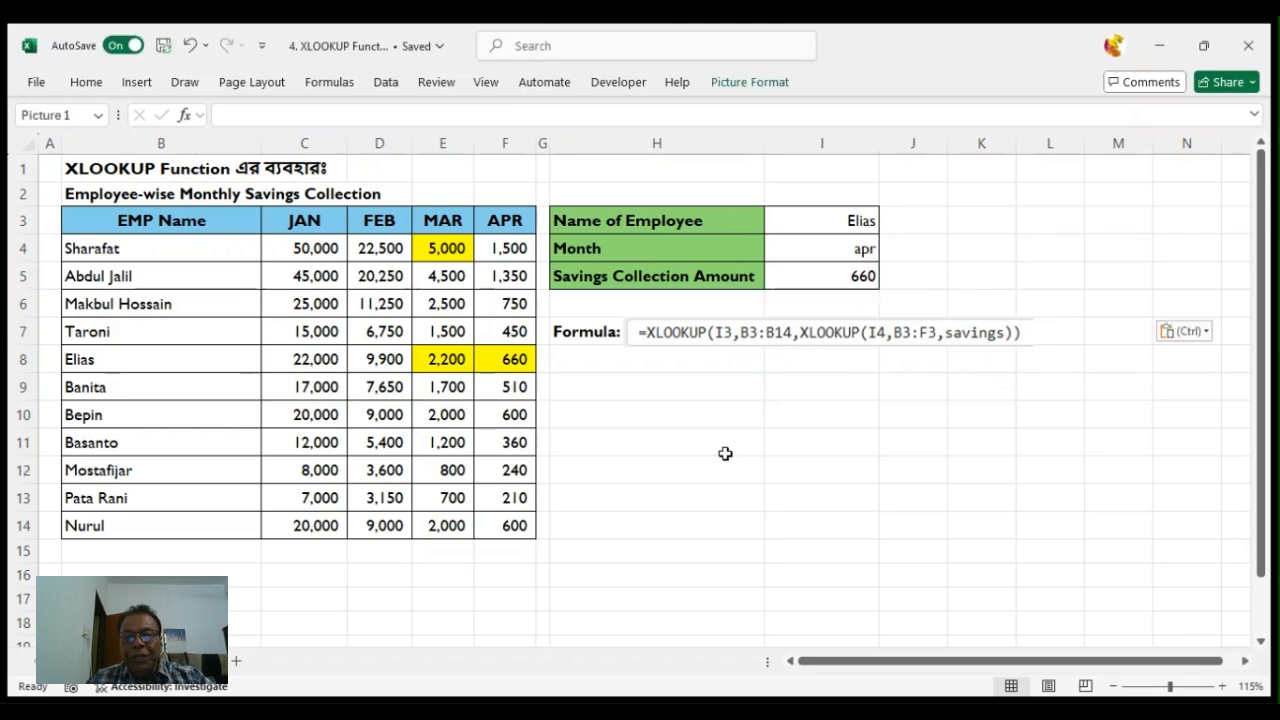
pyautogui.click(806, 345)
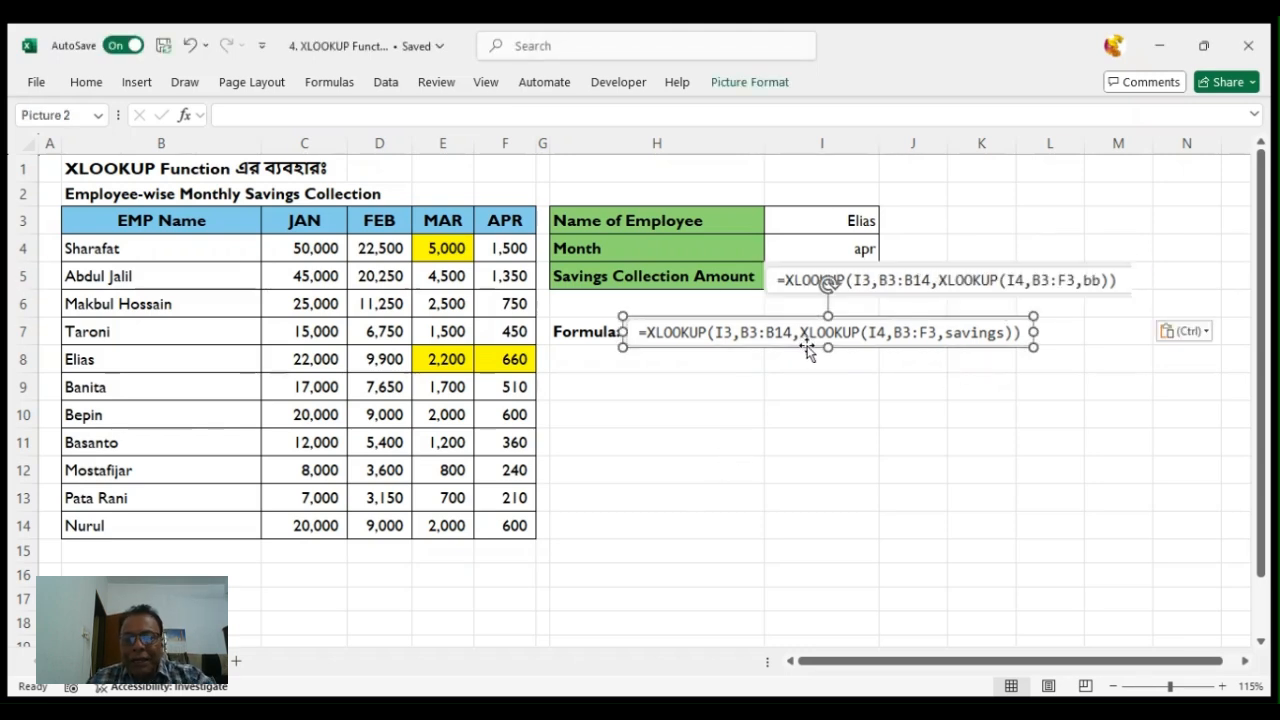
pyautogui.press('Delete')
pyautogui.click(867, 287)
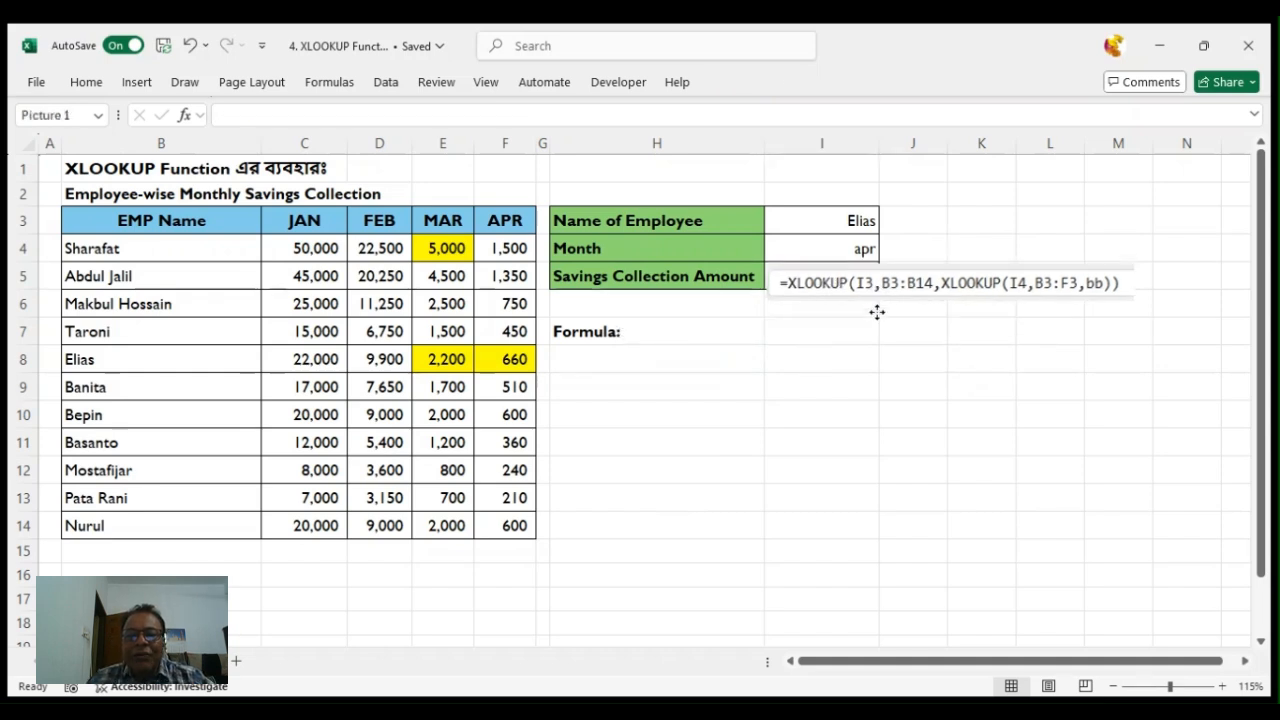
pyautogui.moveTo(867, 287); pyautogui.dragTo(763, 330)
# Review the I5 formula's arguments, comparing them with the employee column B3:B14 and the ranges it references
pyautogui.click(846, 274)
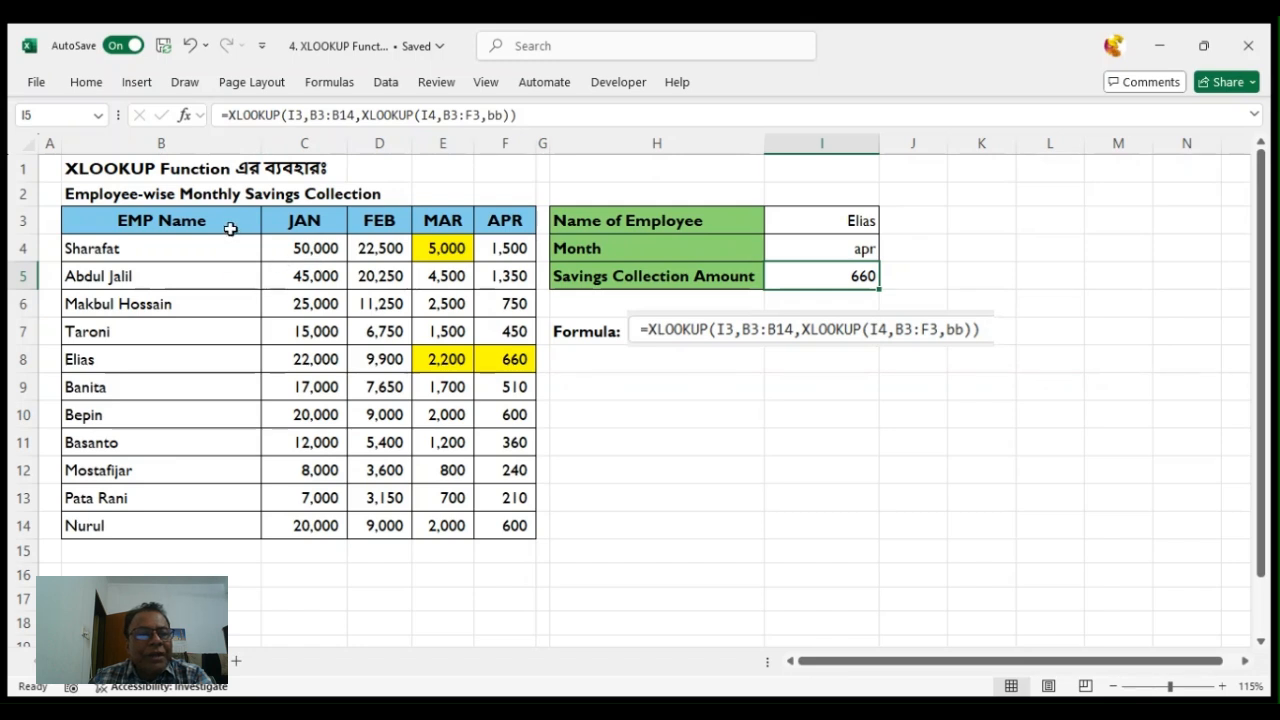
pyautogui.moveTo(231, 228); pyautogui.dragTo(212, 515)
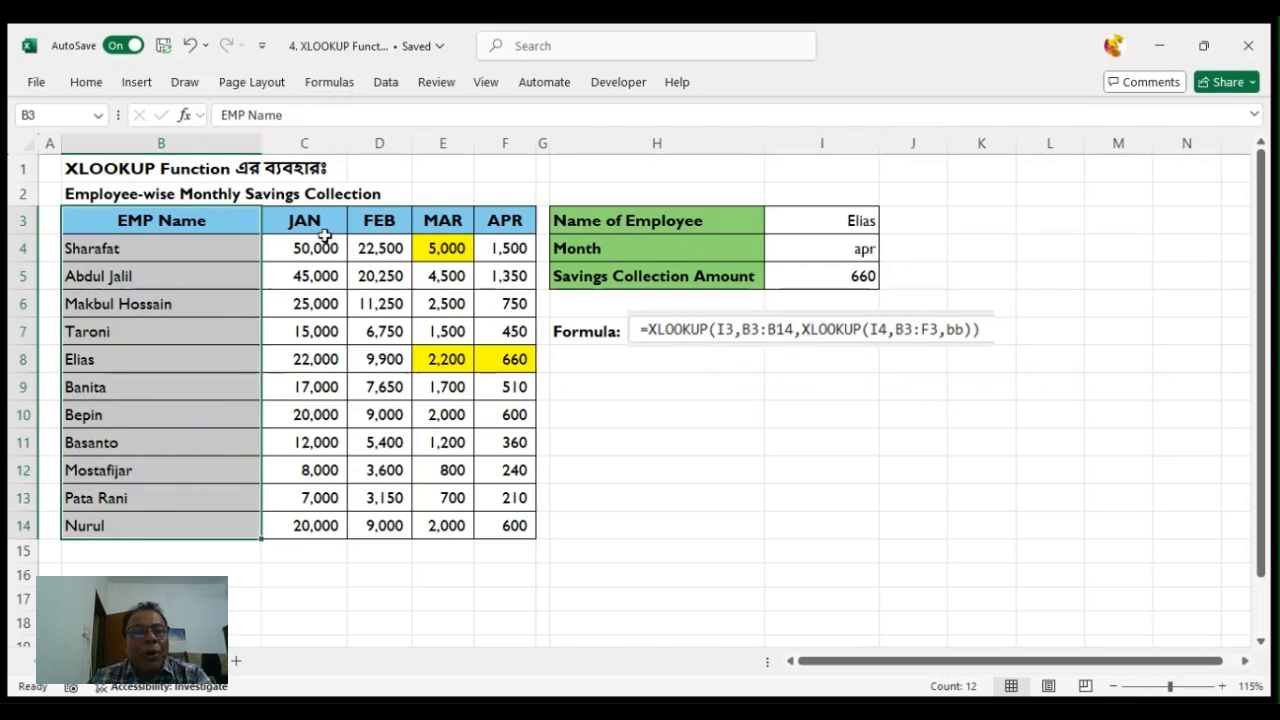
pyautogui.click(835, 278)
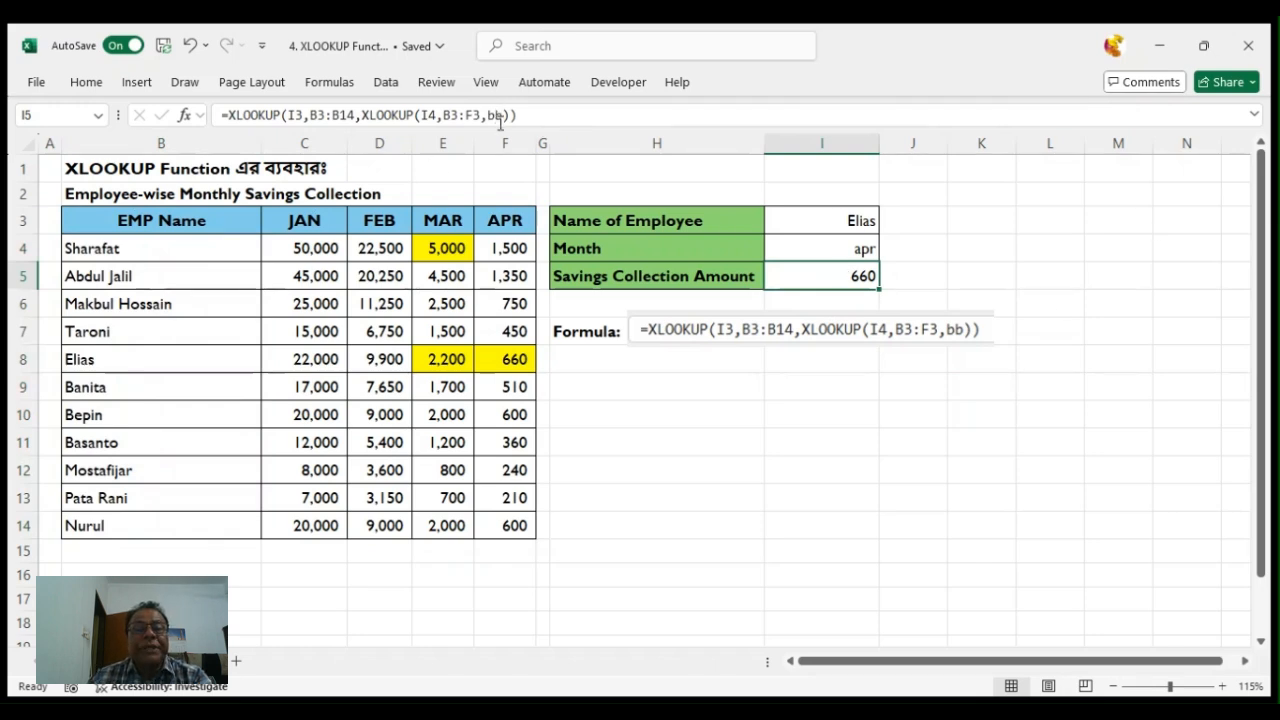
pyautogui.click(593, 114)
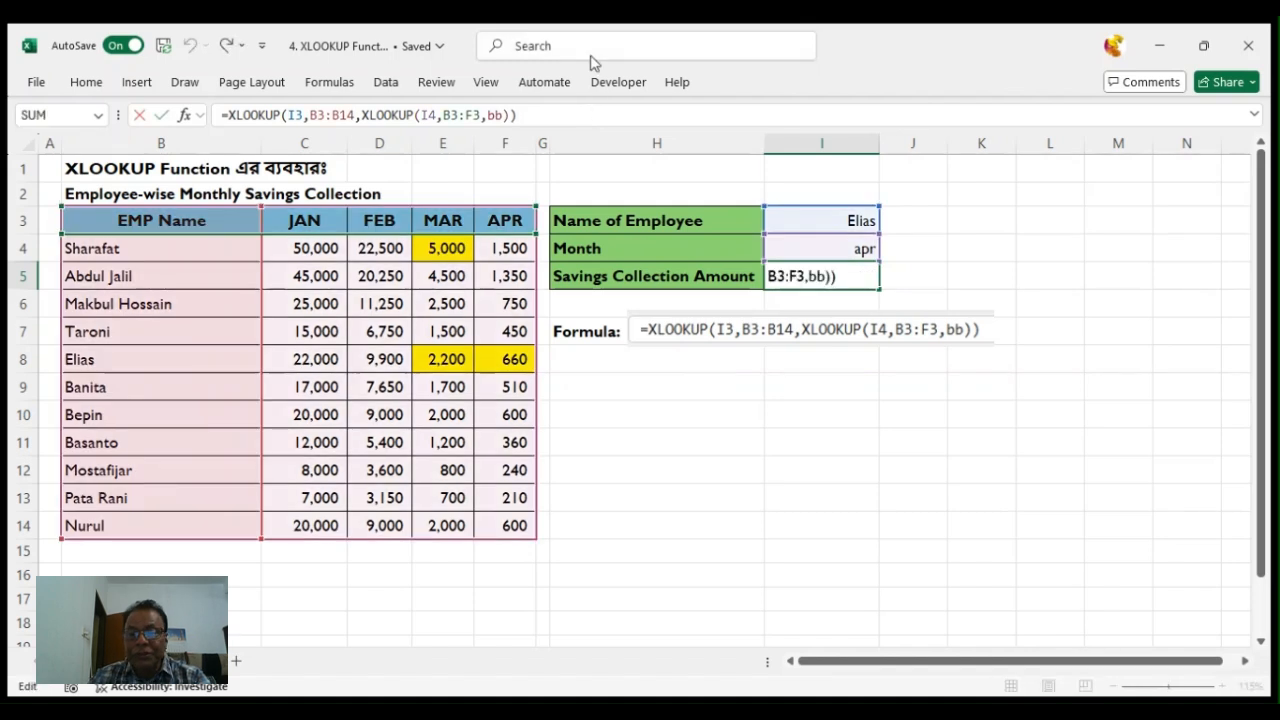
pyautogui.press('Return')
pyautogui.click(970, 274)
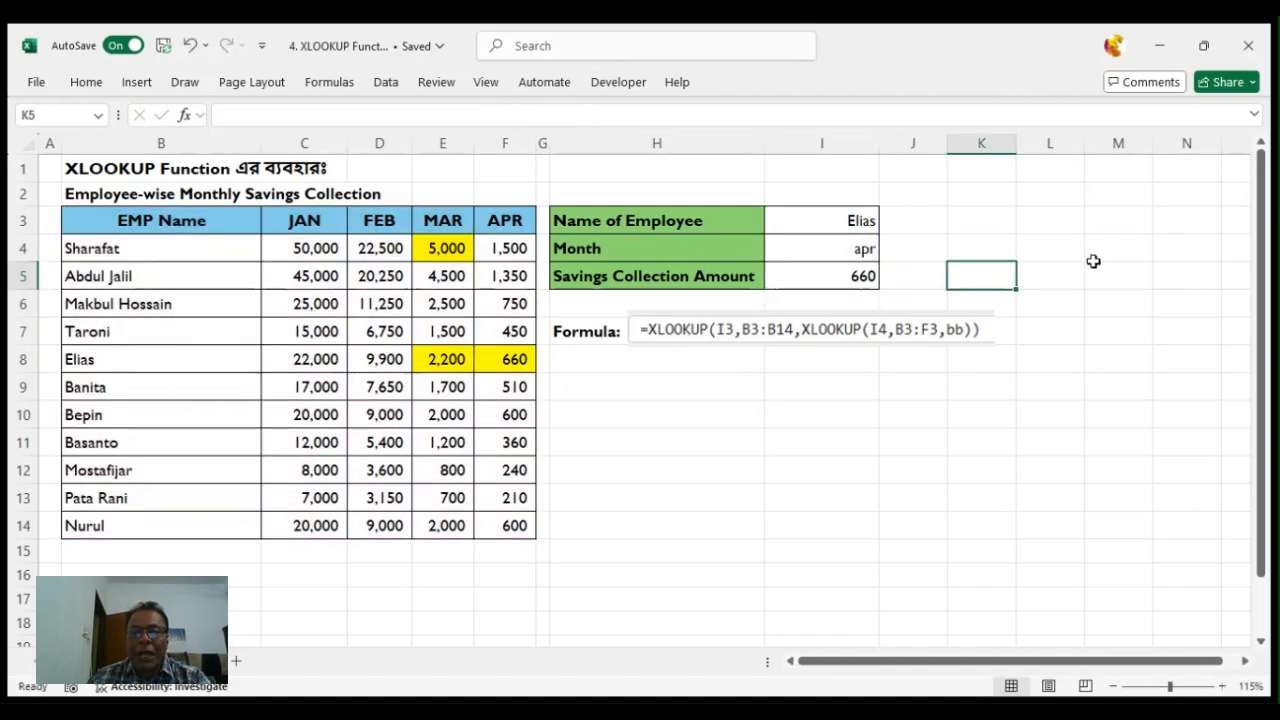
# Replace the employee name in I3 with the name listed in row 10 and check the amount in I5
pyautogui.click(838, 222)
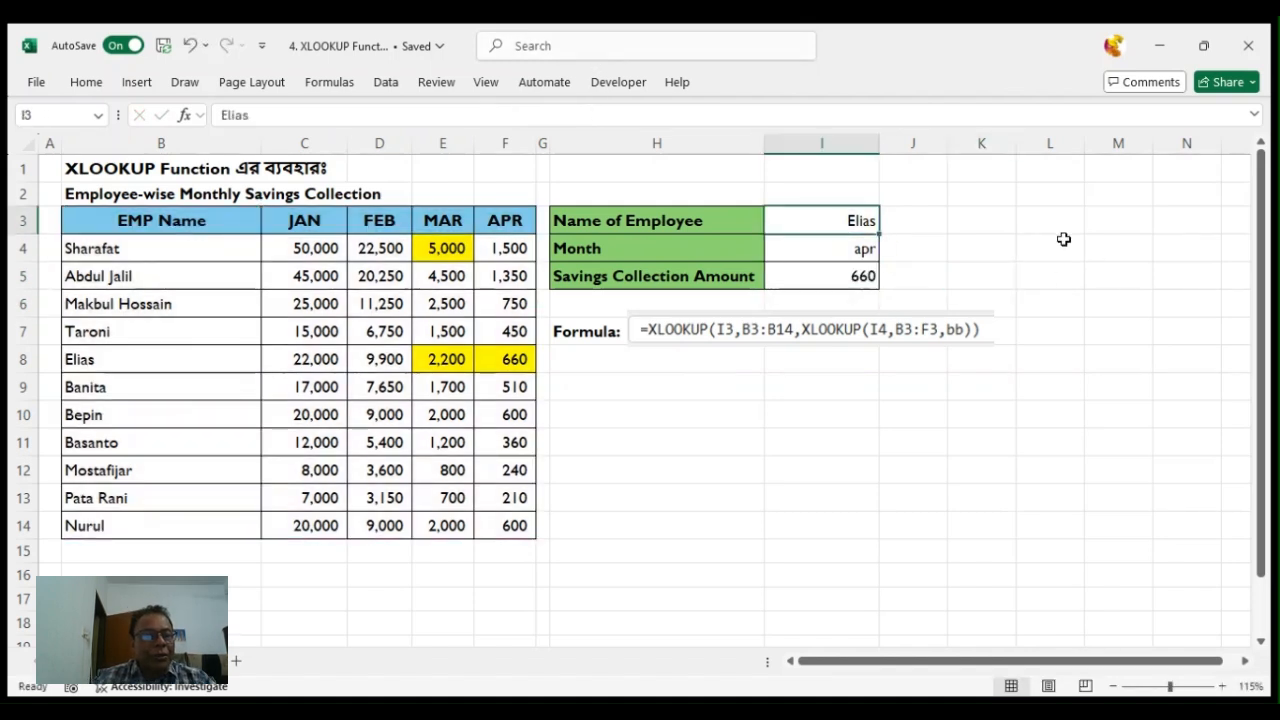
pyautogui.write('B')
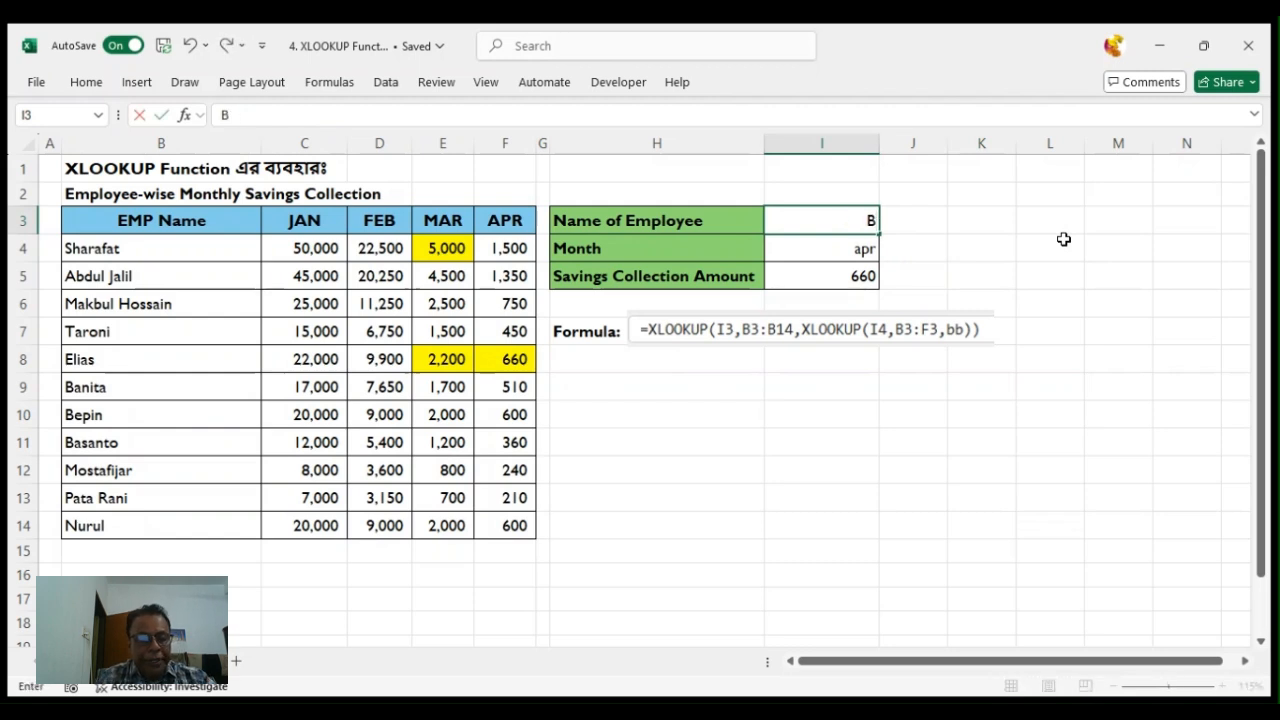
pyautogui.write('ep')
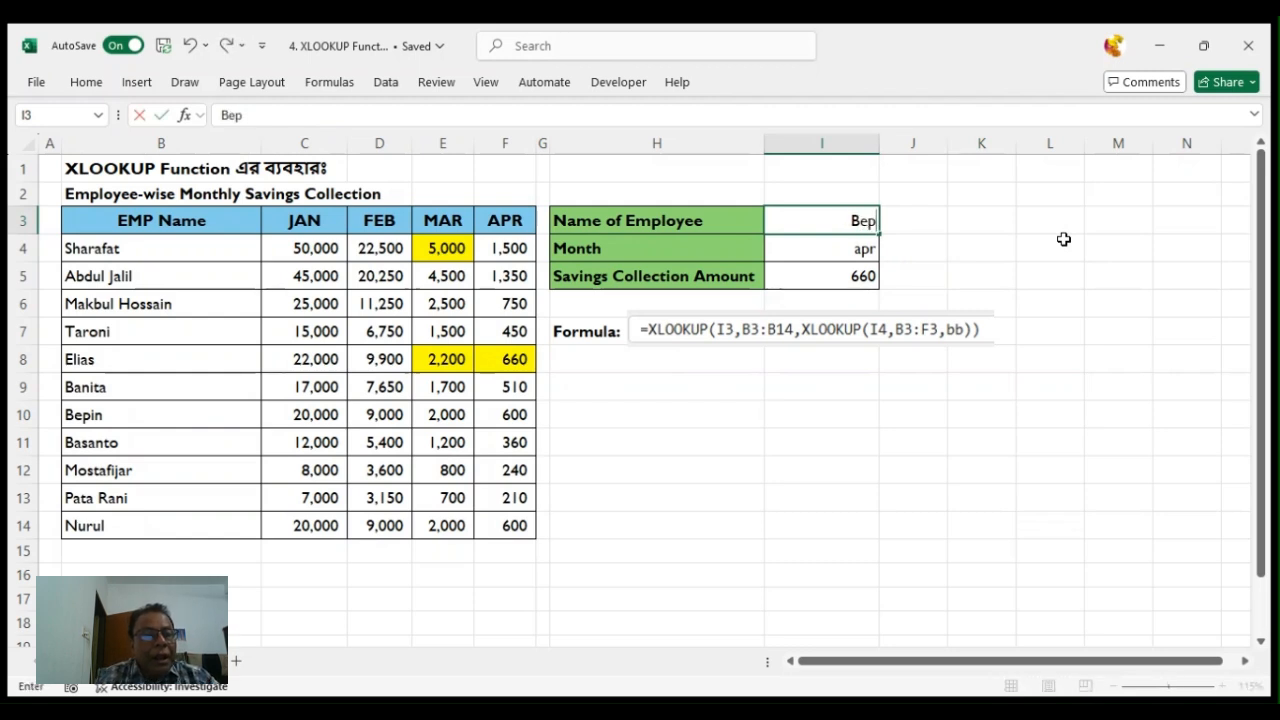
pyautogui.write('in')
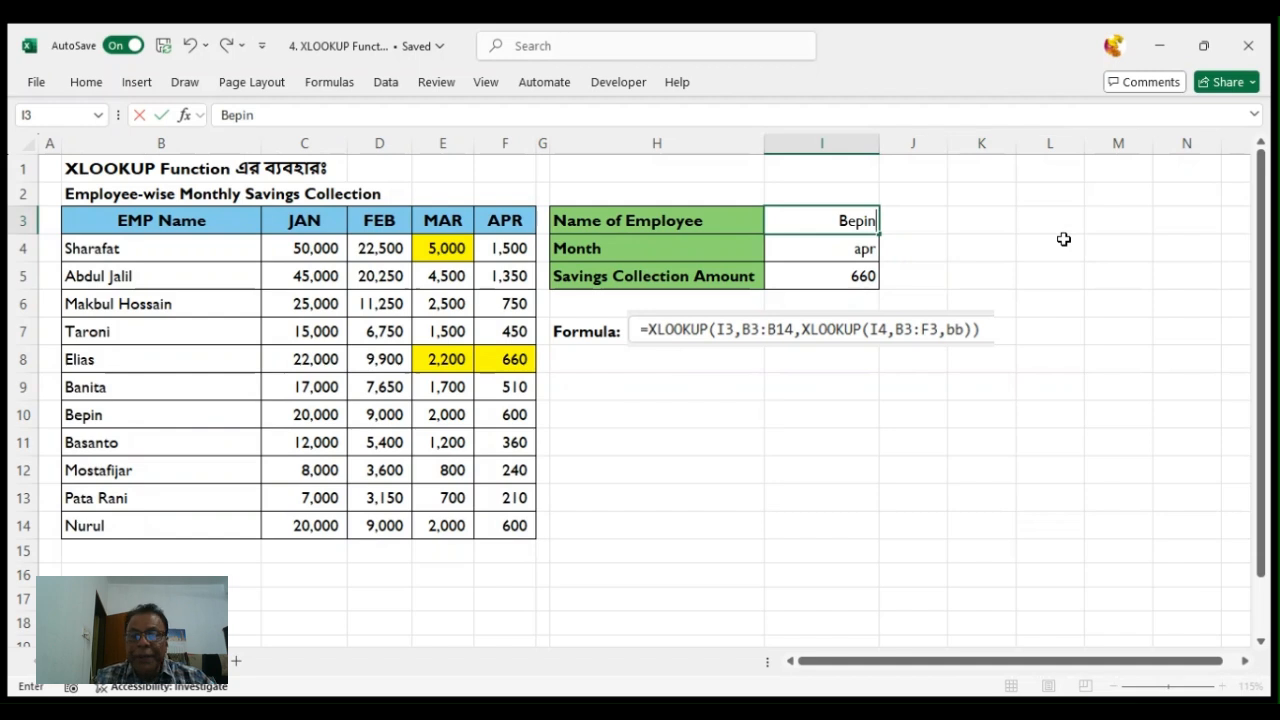
pyautogui.press('Return')
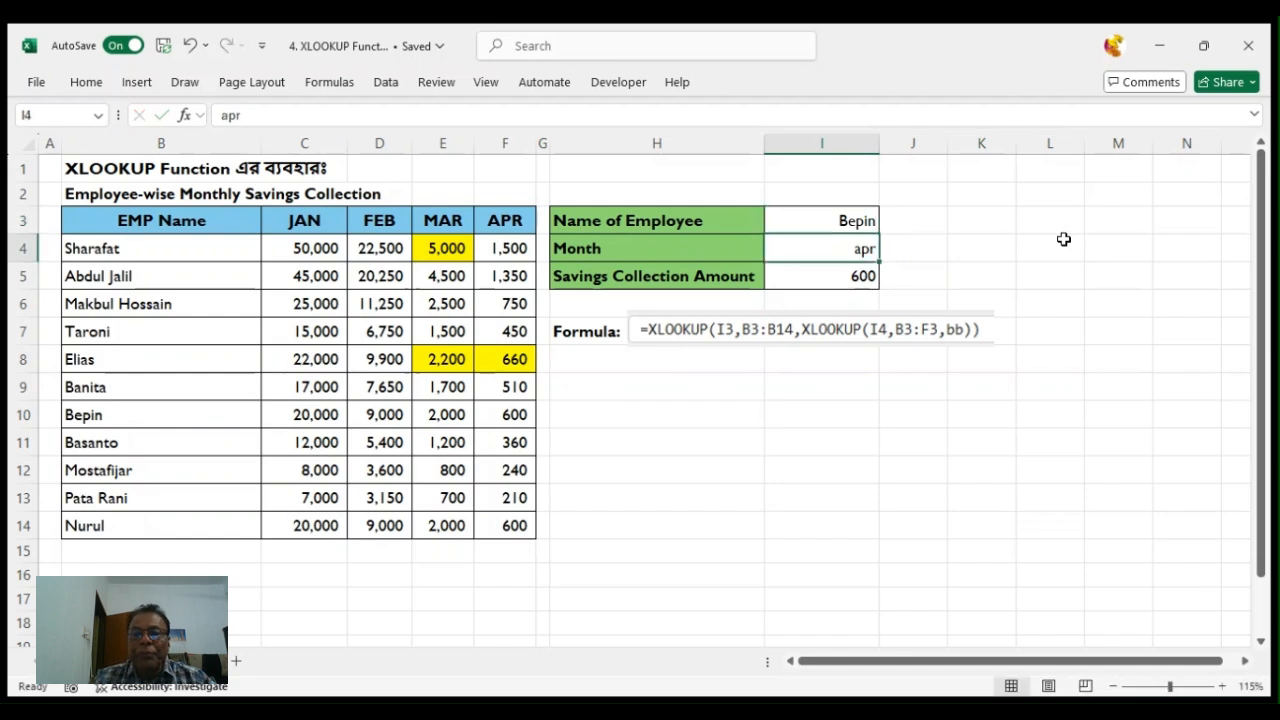
pyautogui.click(857, 276)
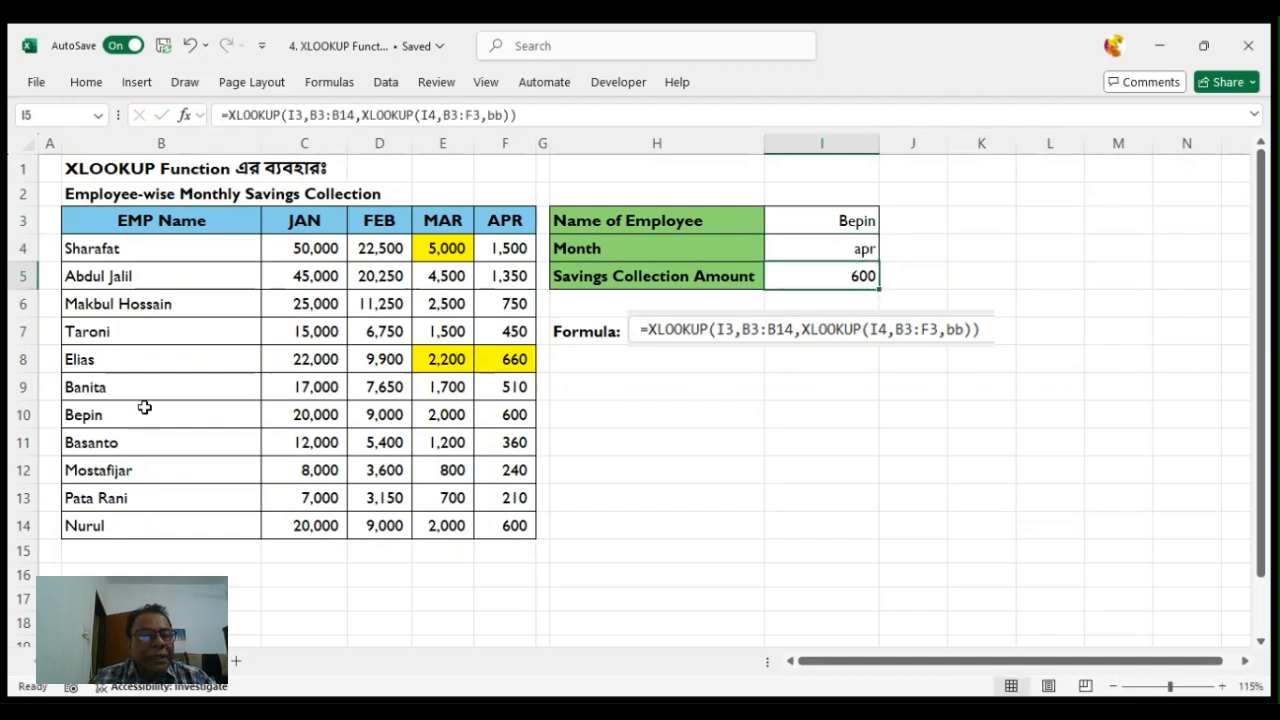
# Highlight the row 10 employee's APR amount in F10 with a yellow fill
pyautogui.click(521, 416)
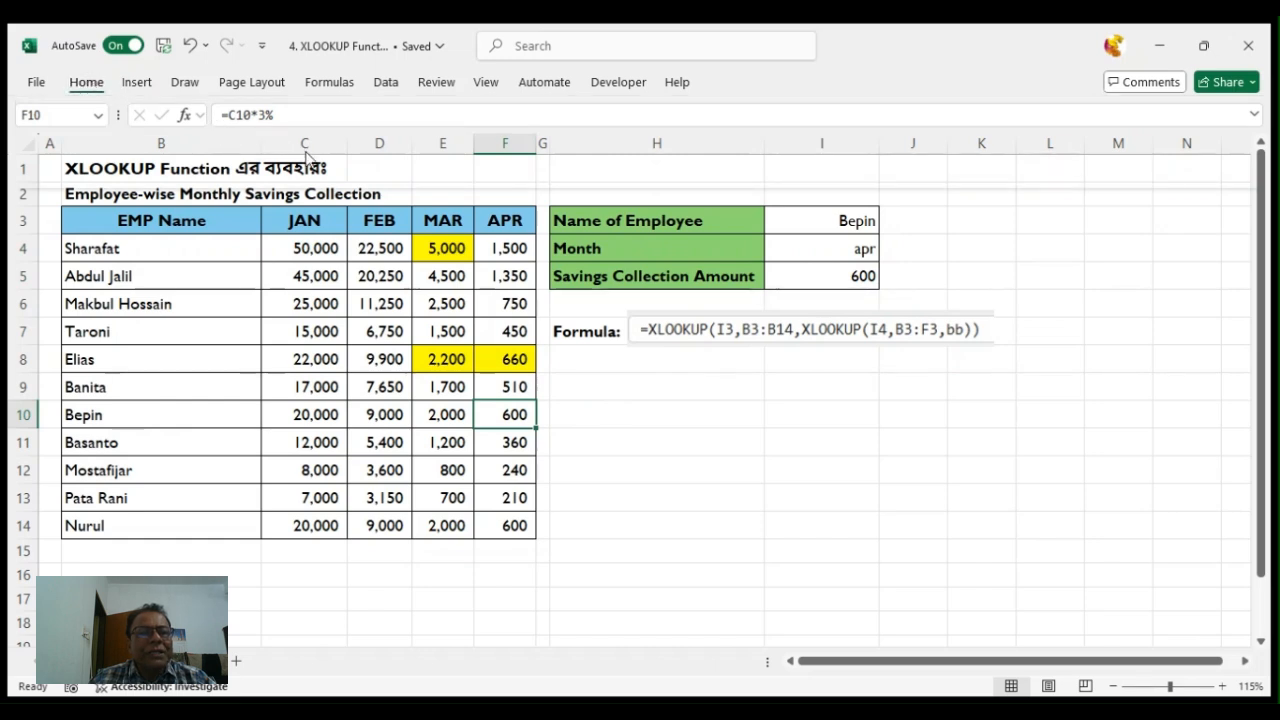
pyautogui.click(271, 156)
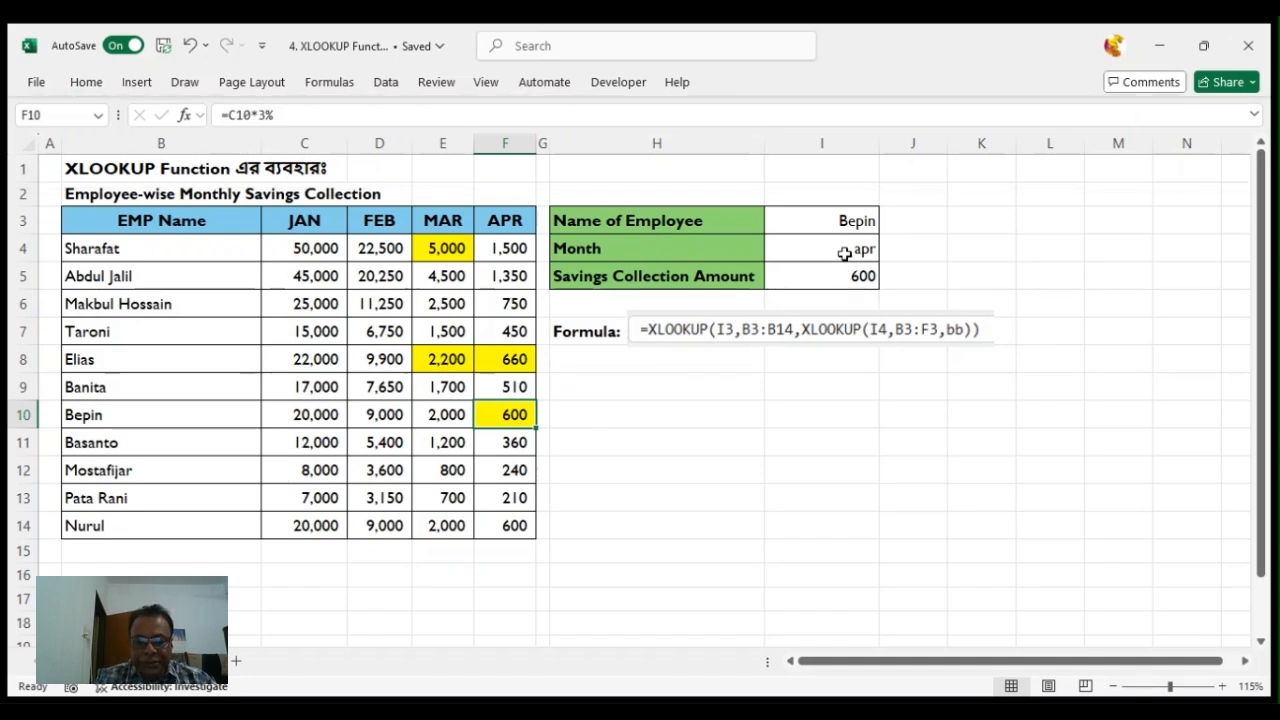
pyautogui.write('ja')
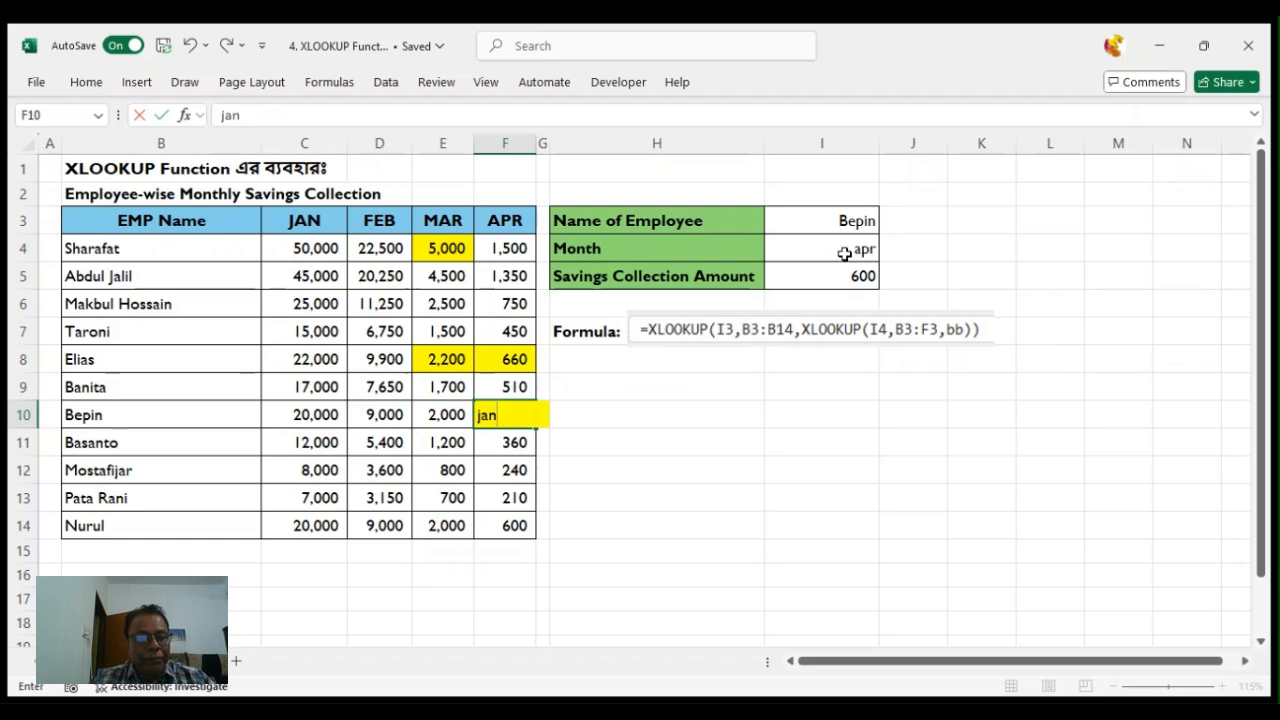
pyautogui.write('n')
pyautogui.press('Escape')
# Set the lookup month in I4 to jan for the row 10 employee
pyautogui.click(828, 247)
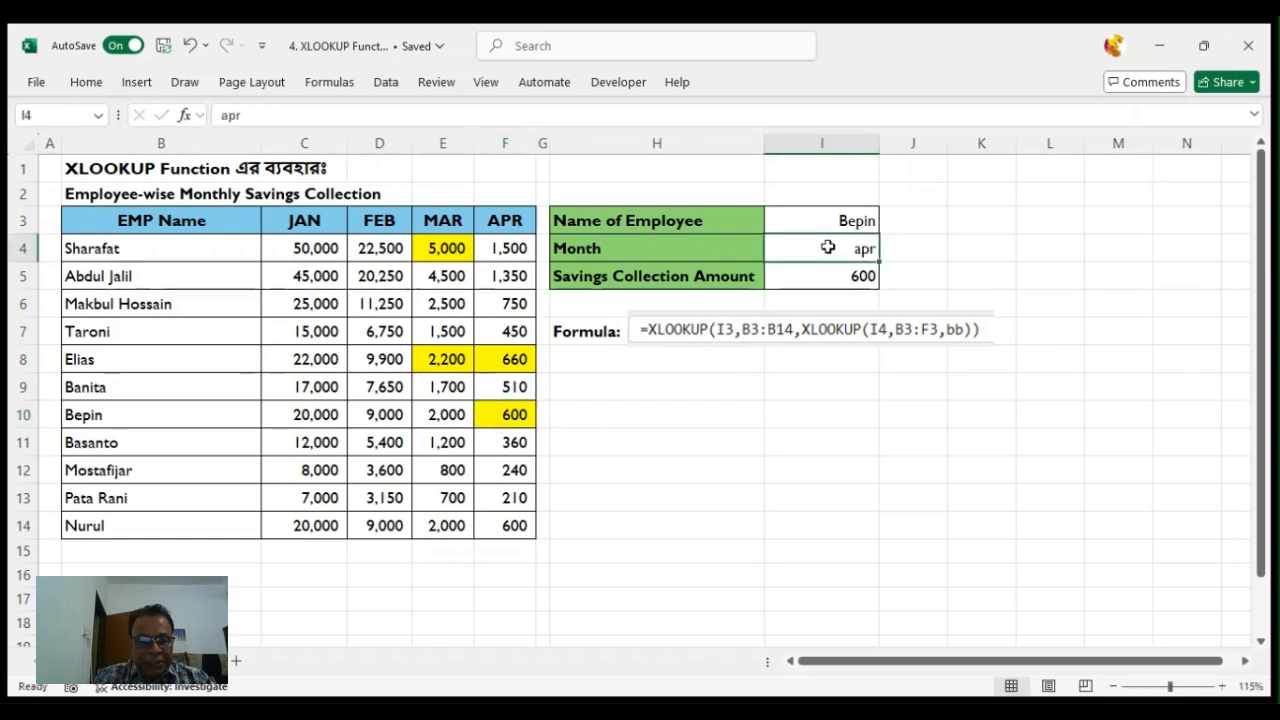
pyautogui.write('jan')
pyautogui.press('Return')
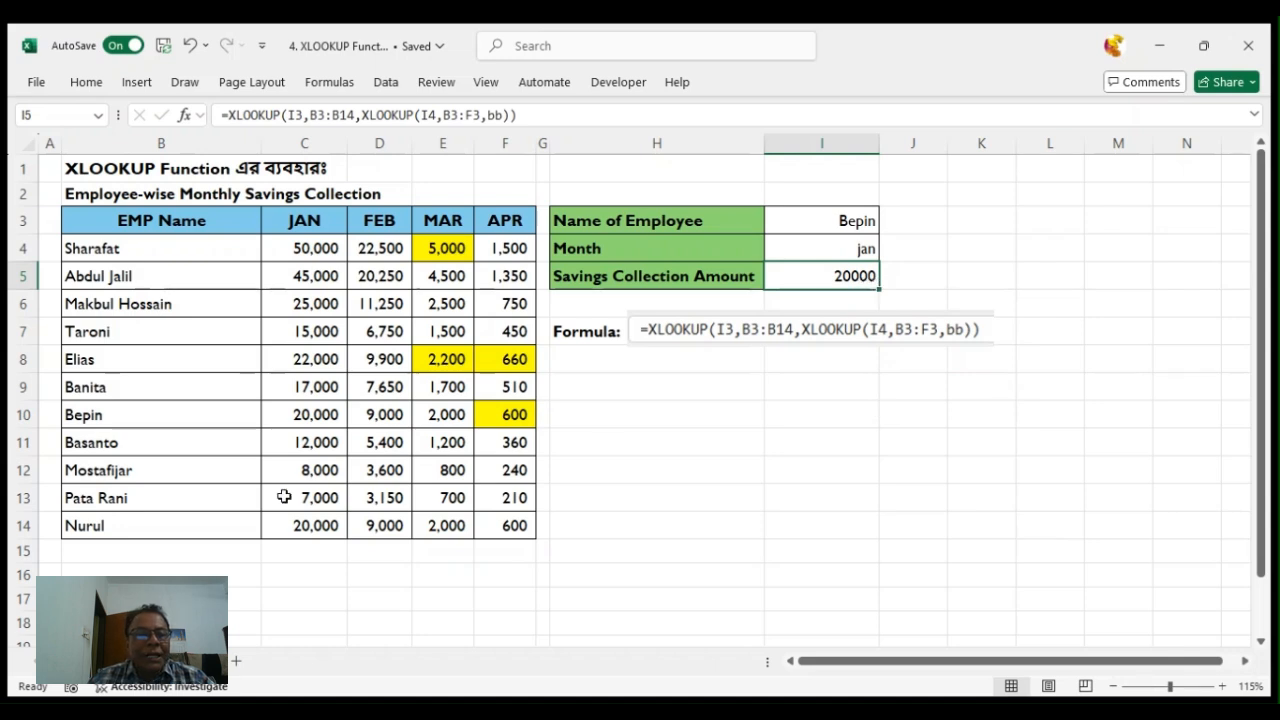
# Highlight the row 10 employee's JAN amount in C10 with a yellow fill
pyautogui.click(320, 364)
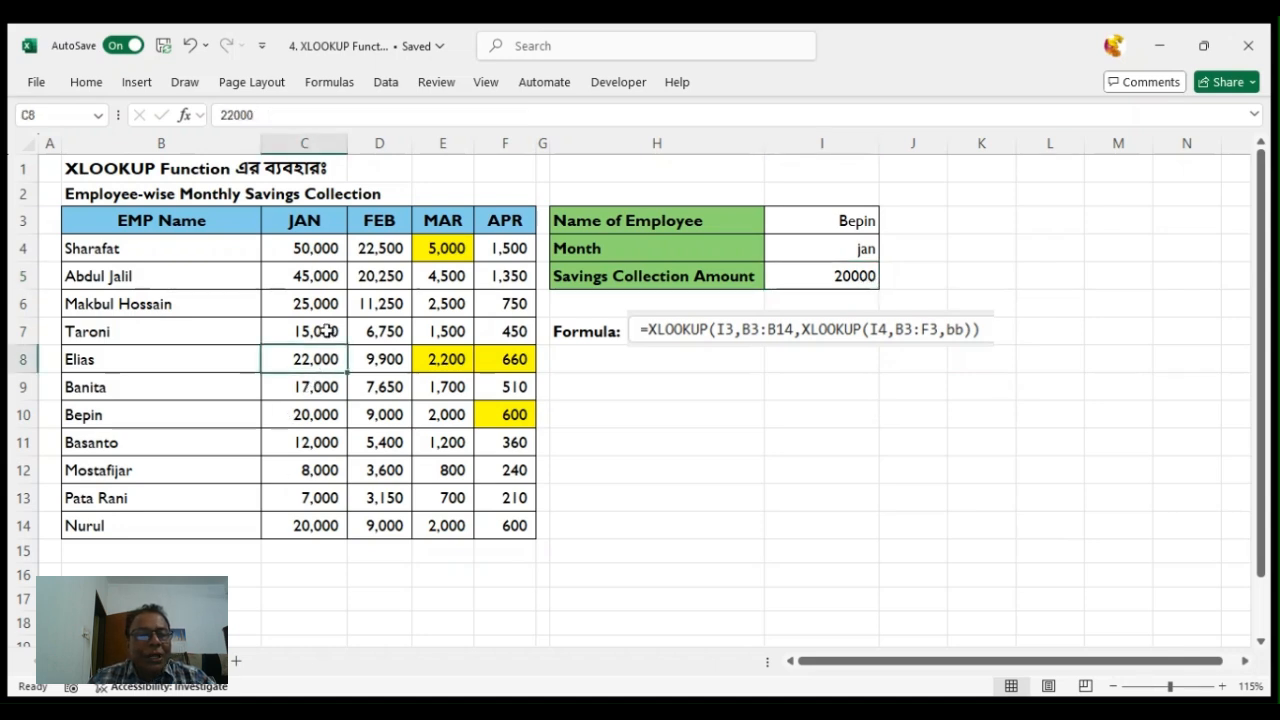
pyautogui.click(313, 418)
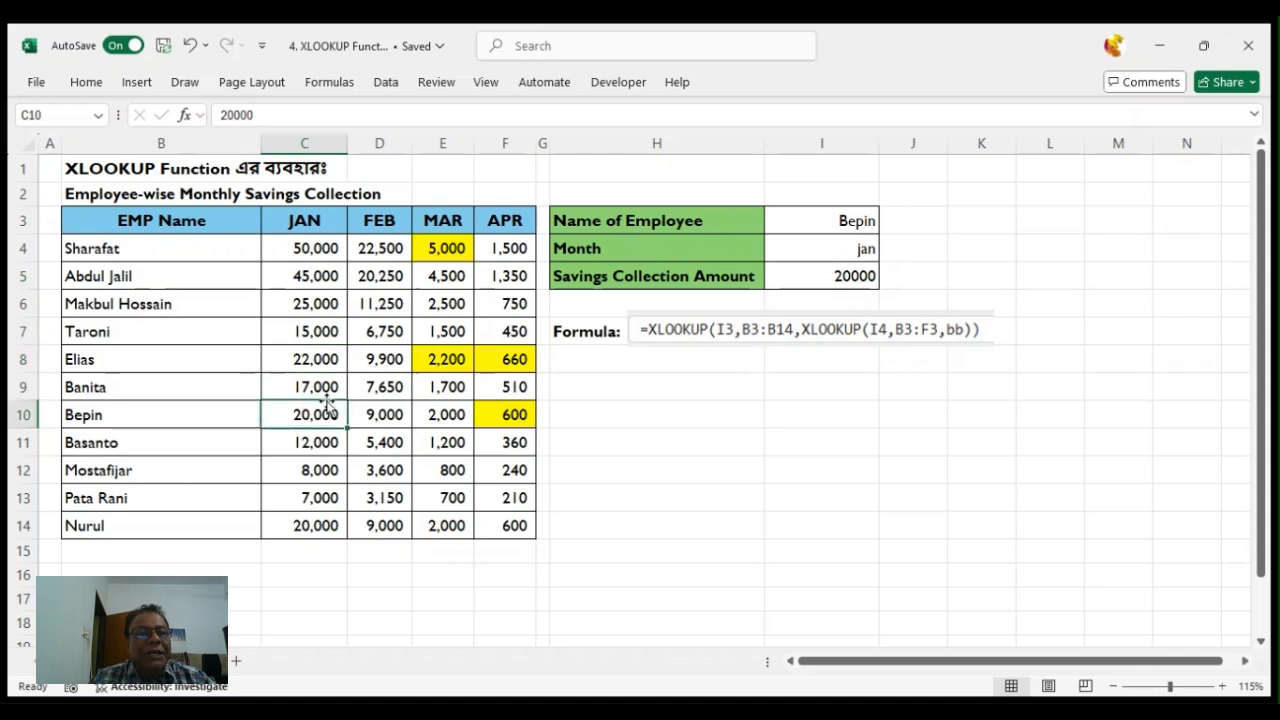
pyautogui.click(100, 87)
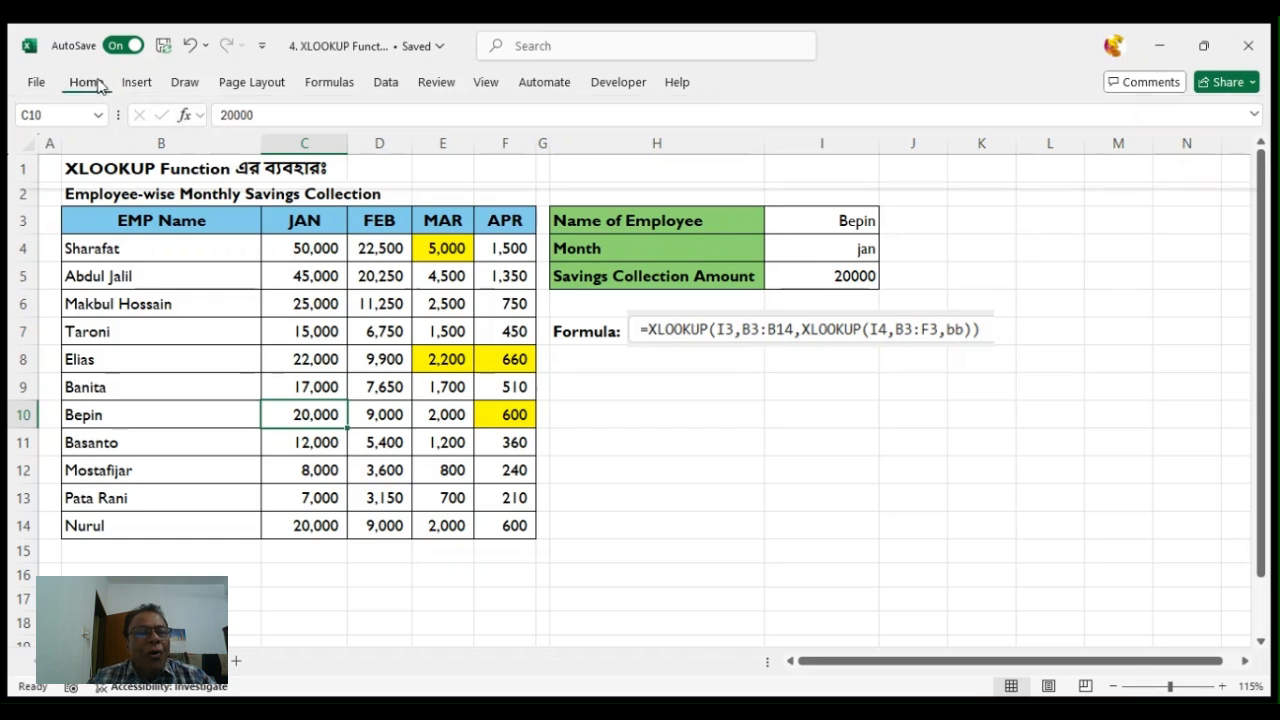
pyautogui.click(272, 152)
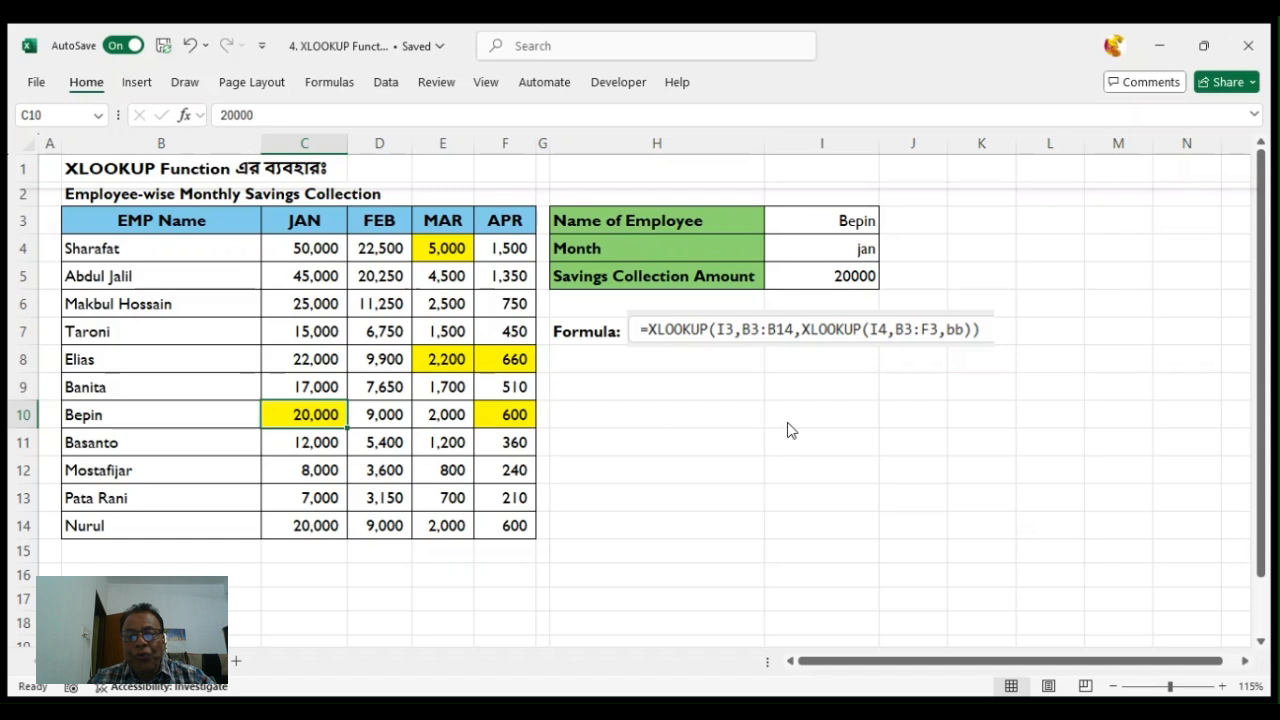